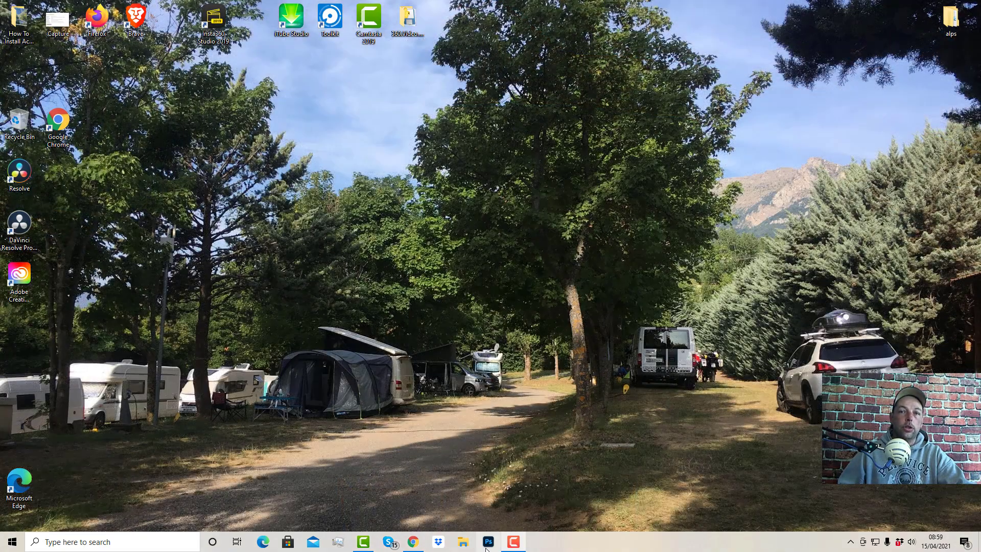
Launch Photoshop from the taskbar and open File Explorer at Quick access
left_click(486, 549)
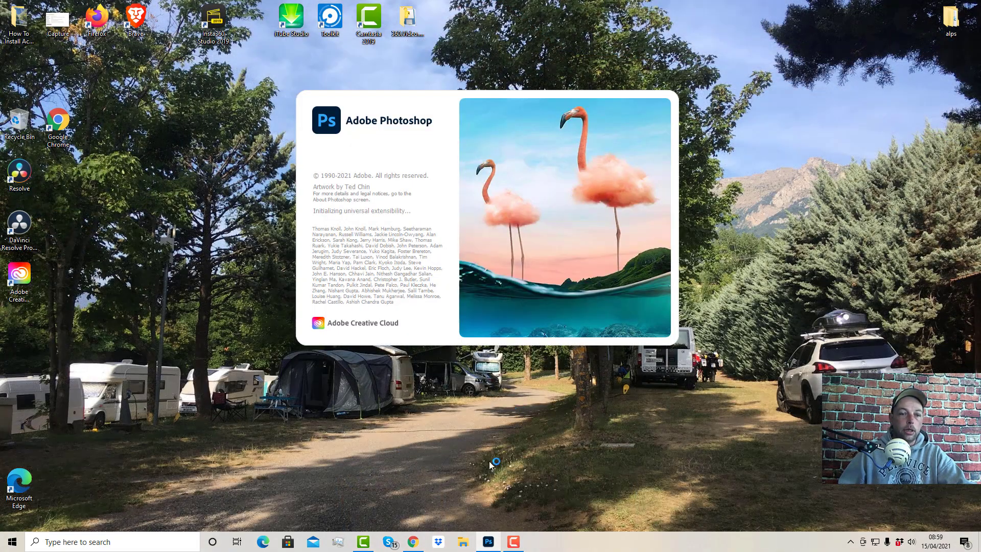
left_click(463, 542)
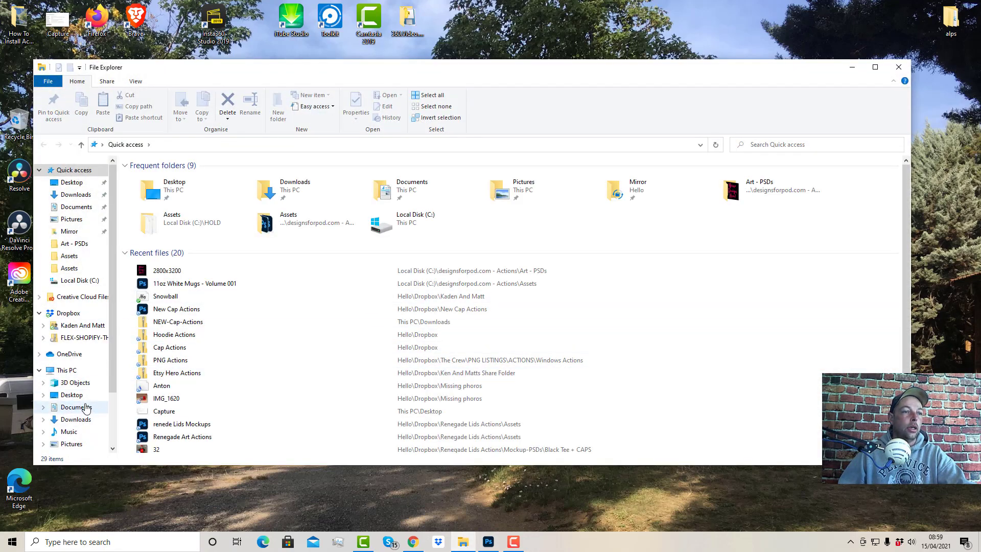
Move the designsforpod.com+-+Actions zip from Downloads onto the Desktop
left_click(84, 420)
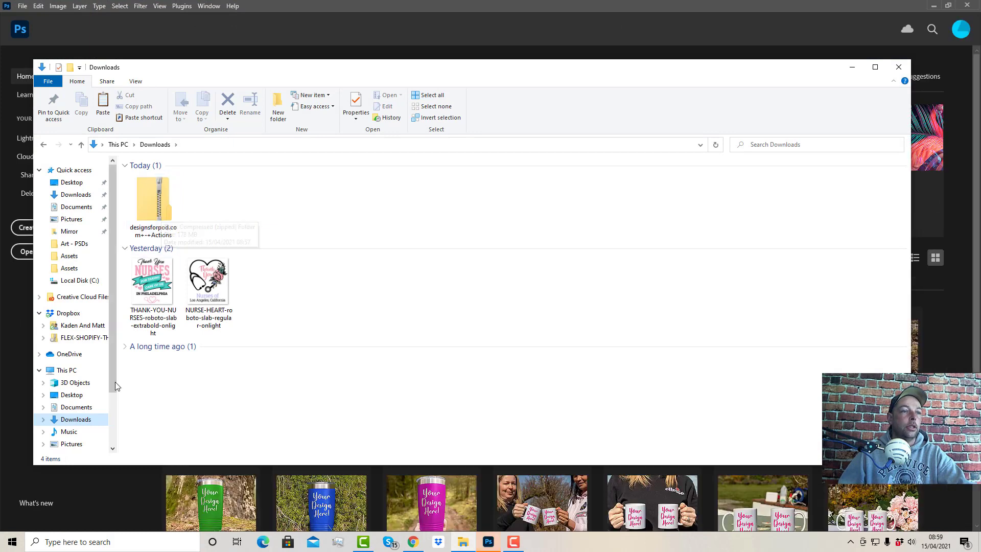
left_click(155, 202)
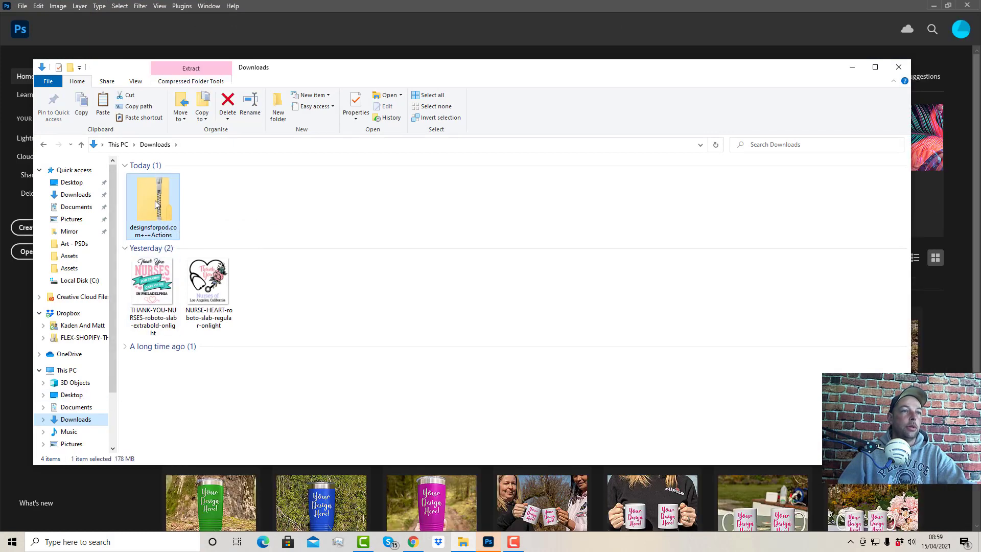
left_click_drag(154, 201, 72, 394)
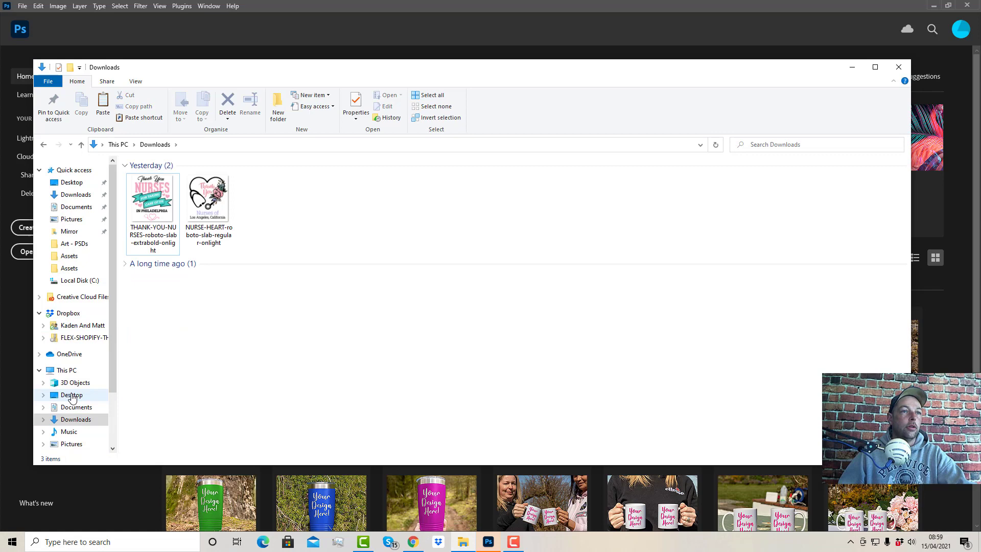
Extract the zip on the Desktop into its own designsforpod.com Actions folder
left_click(77, 401)
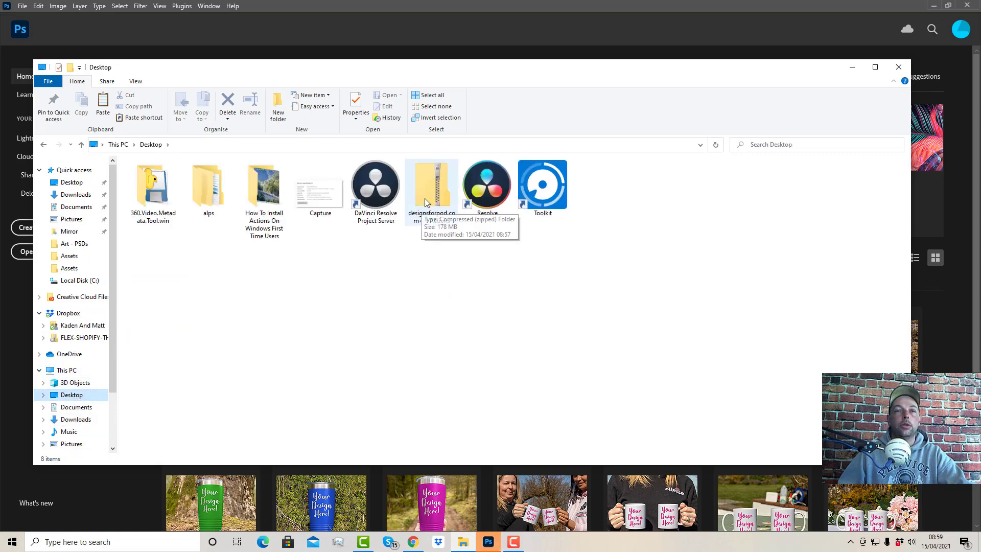
right_click(430, 184)
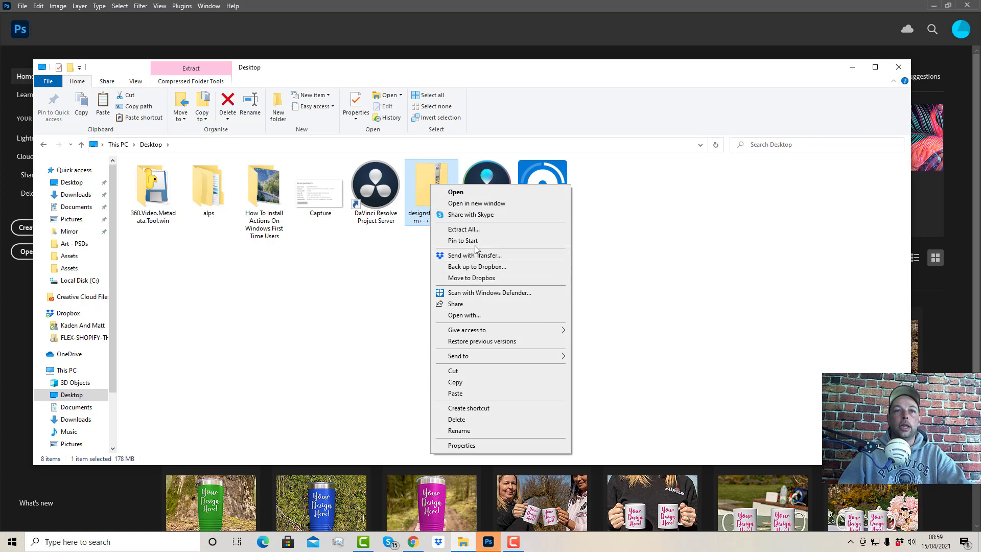
left_click(464, 230)
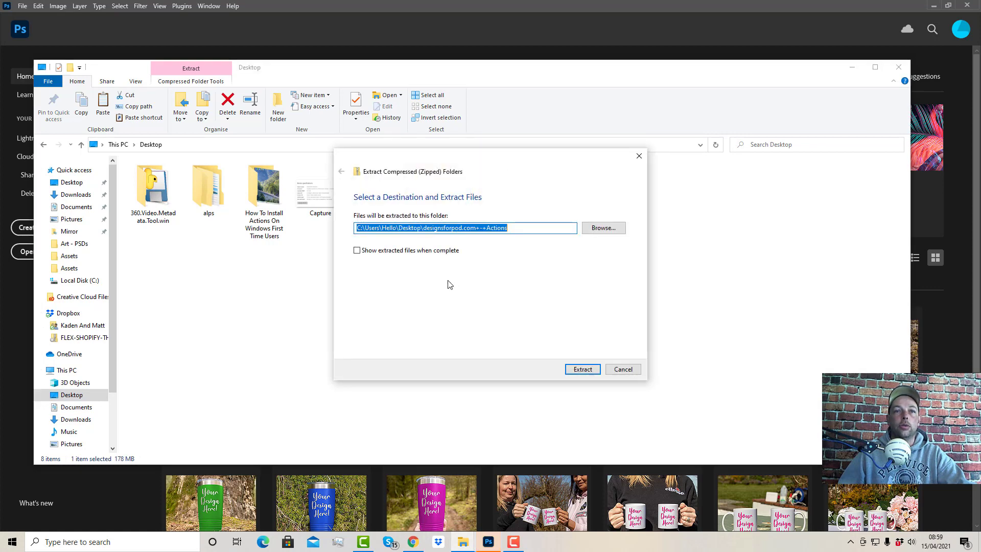
left_click(583, 371)
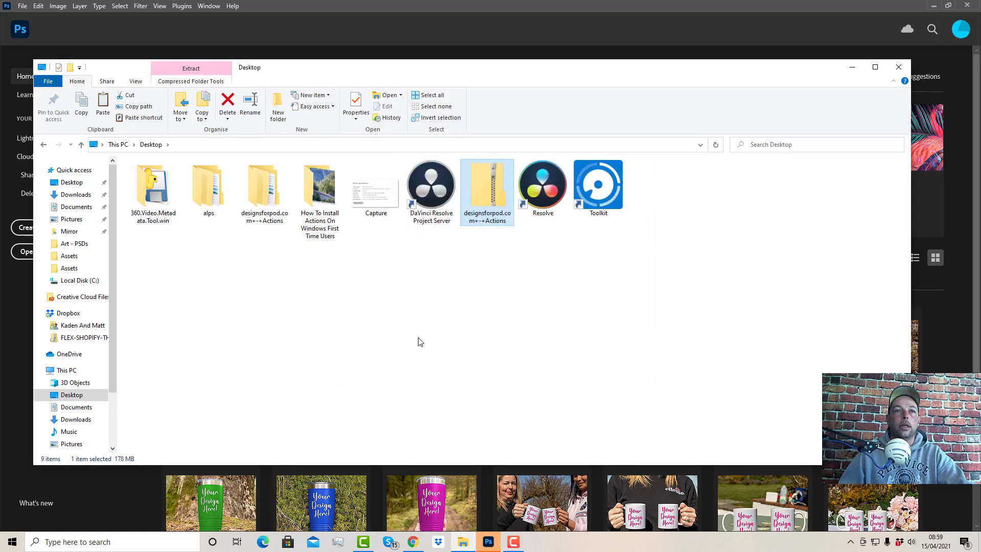
Open the extracted designsforpod.com - Actions folder and shift its window down-right
double_click(252, 178)
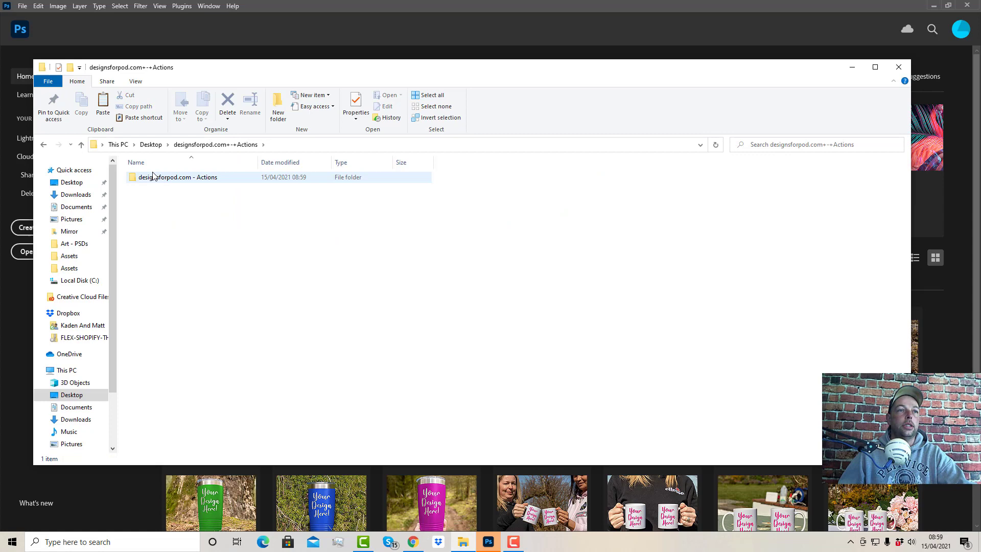
double_click(162, 178)
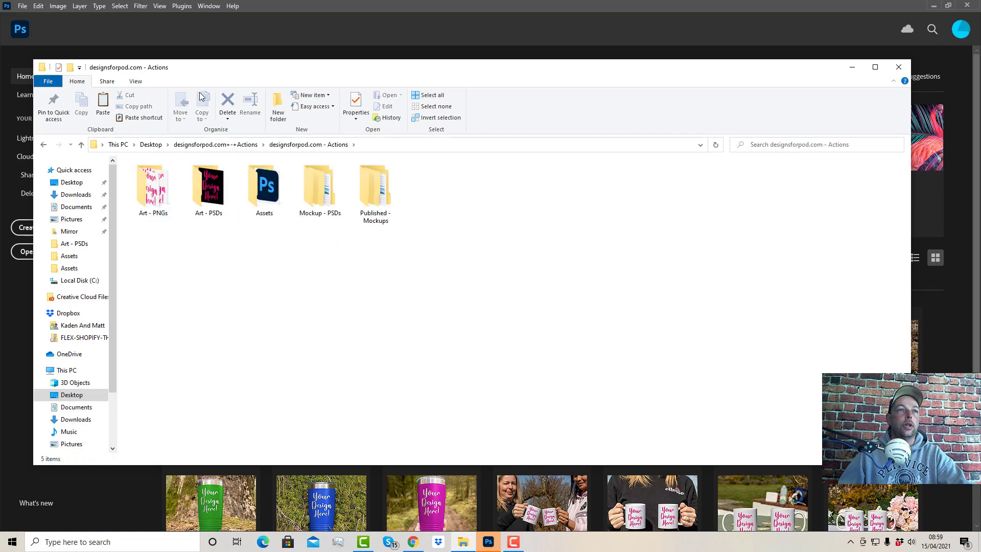
left_click_drag(176, 74, 264, 137)
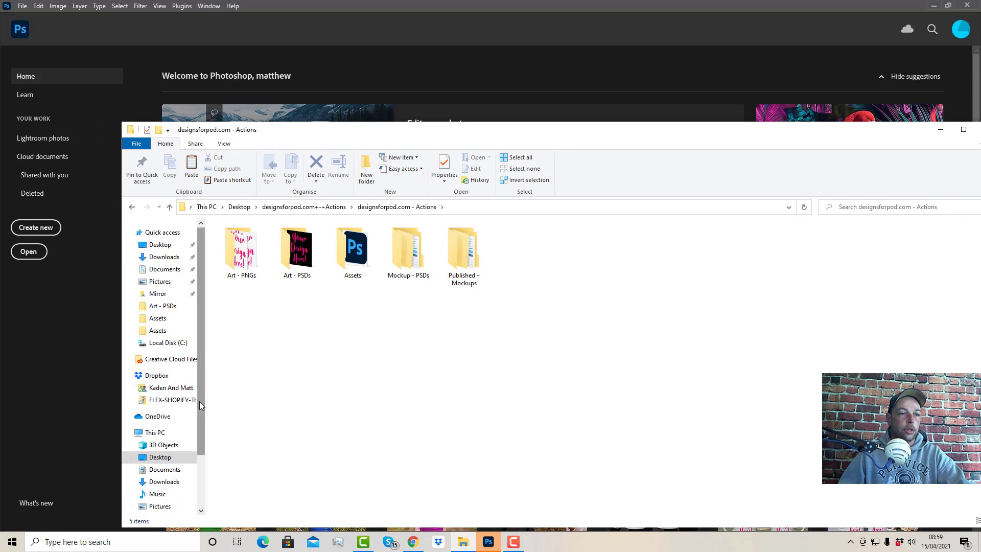
Open C:\designsforpod.com - Actions in a second window sized beside the Desktop copy
scroll(184, 449, "down", 3)
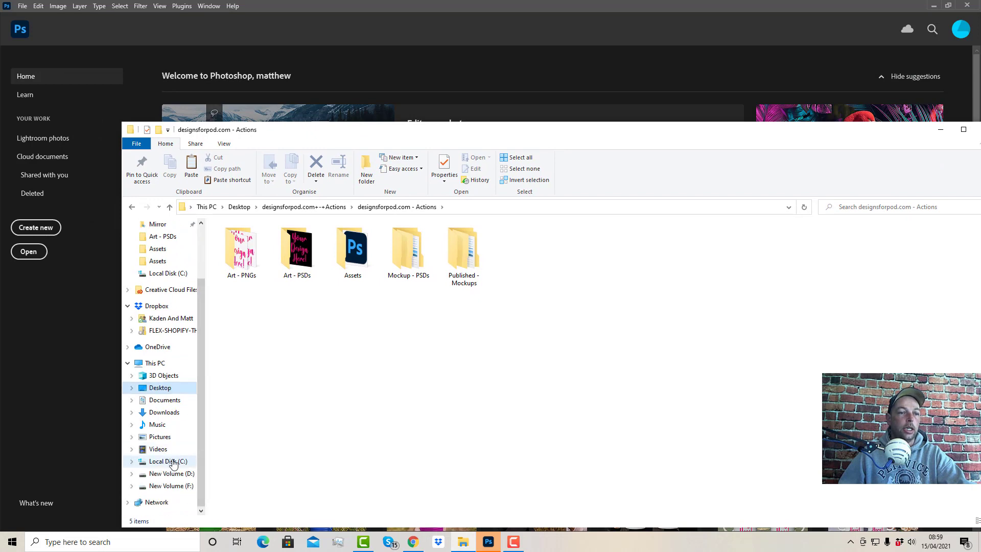
right_click(184, 463)
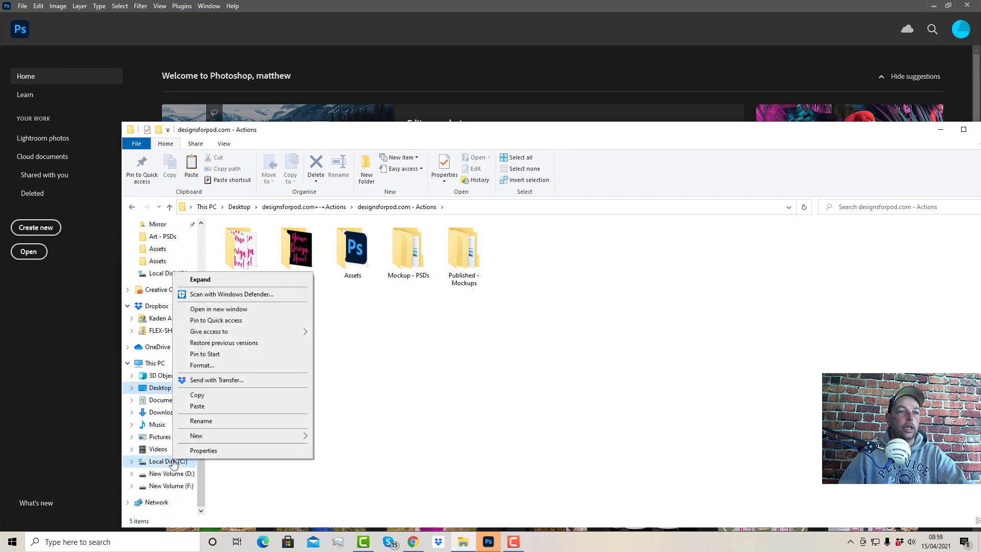
left_click(233, 312)
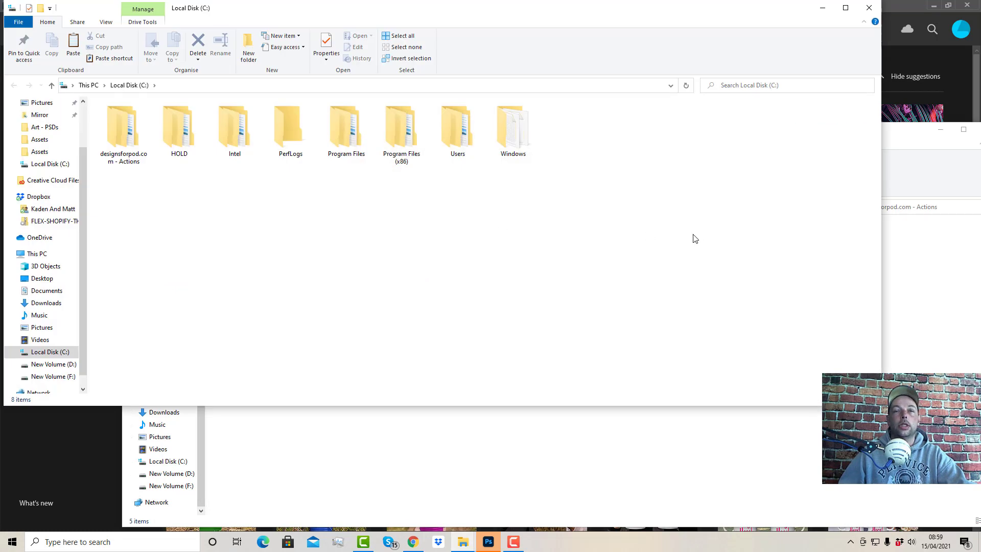
left_click(129, 144)
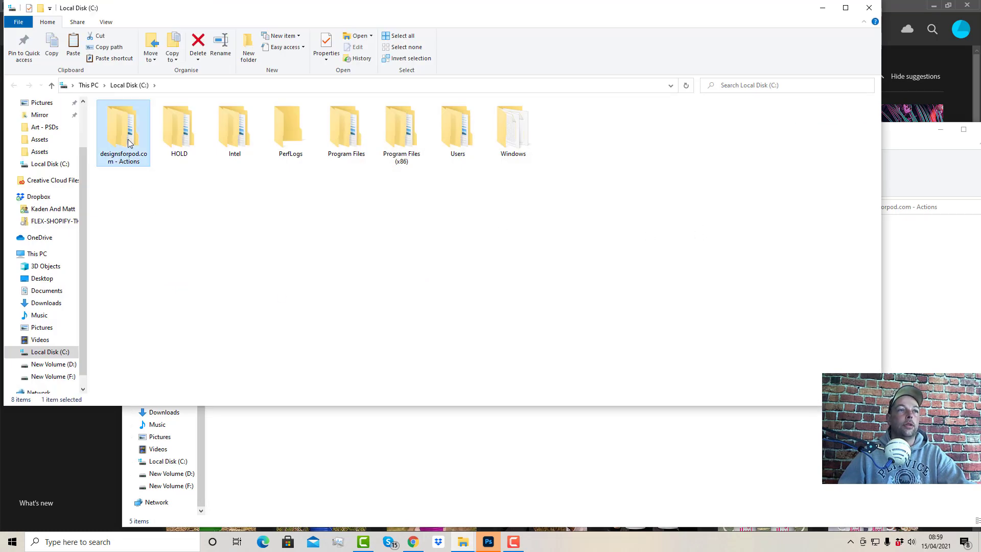
double_click(132, 162)
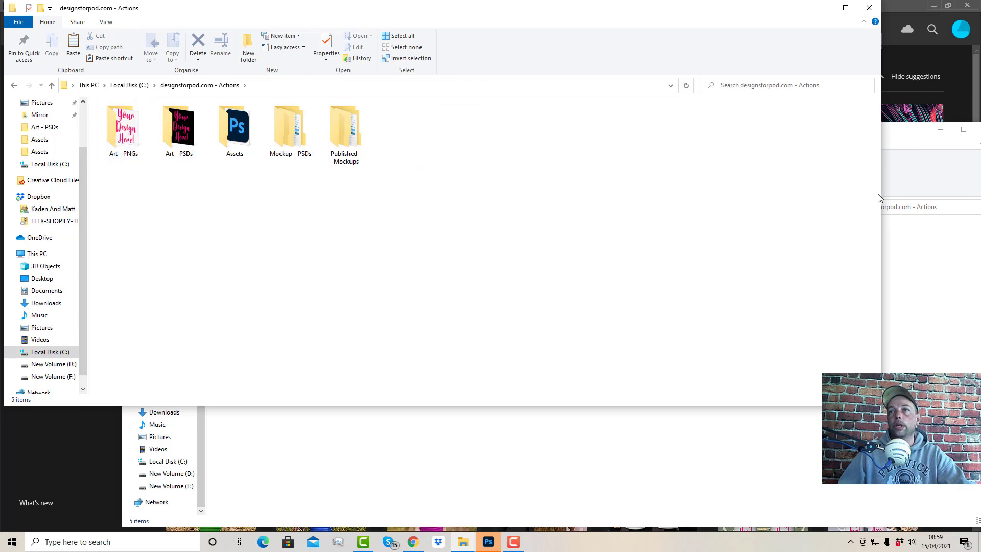
left_click_drag(879, 194, 894, 76)
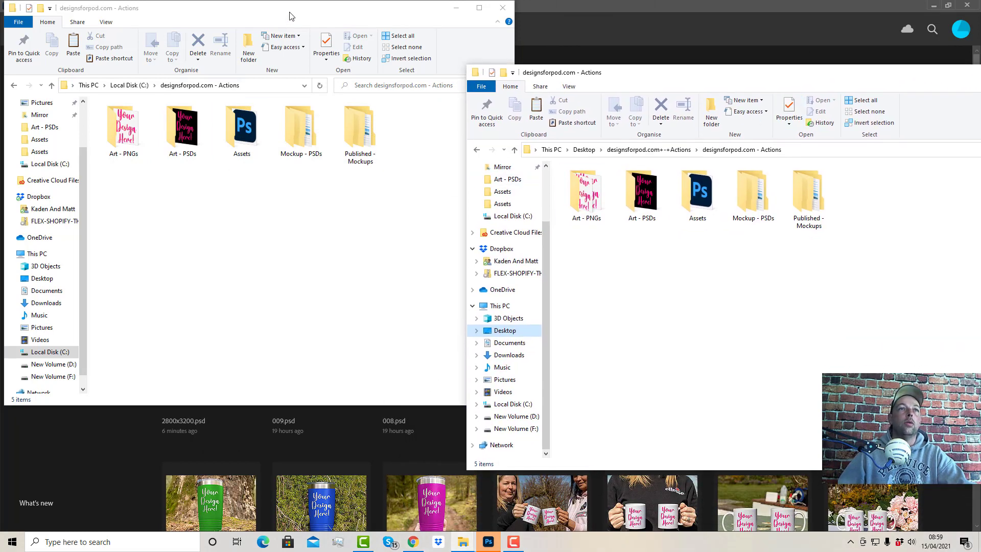
Move the 2800x3200-LEFT and 2800x3200-RIGHT PNGs into the C-drive Art - PNGs folder
left_click_drag(289, 16, 301, 88)
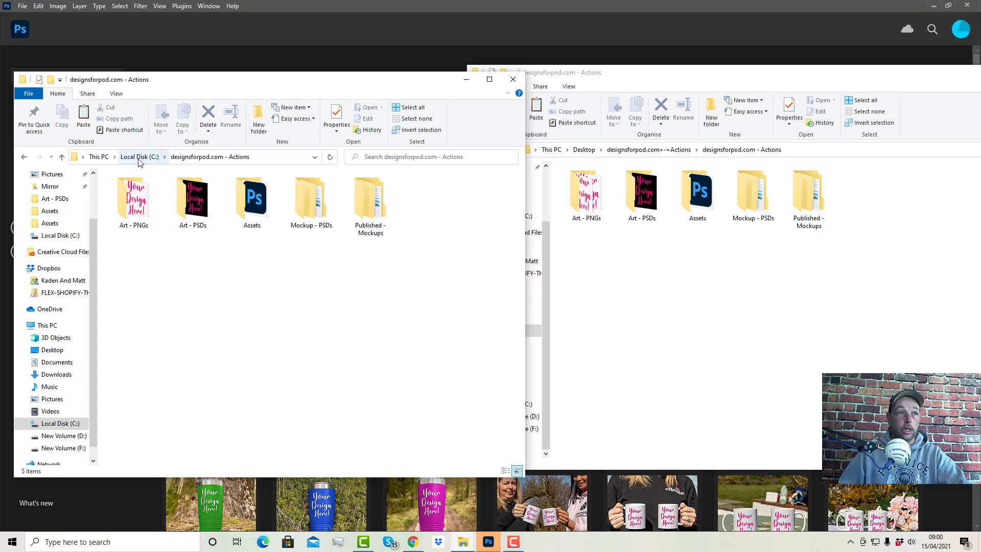
double_click(132, 180)
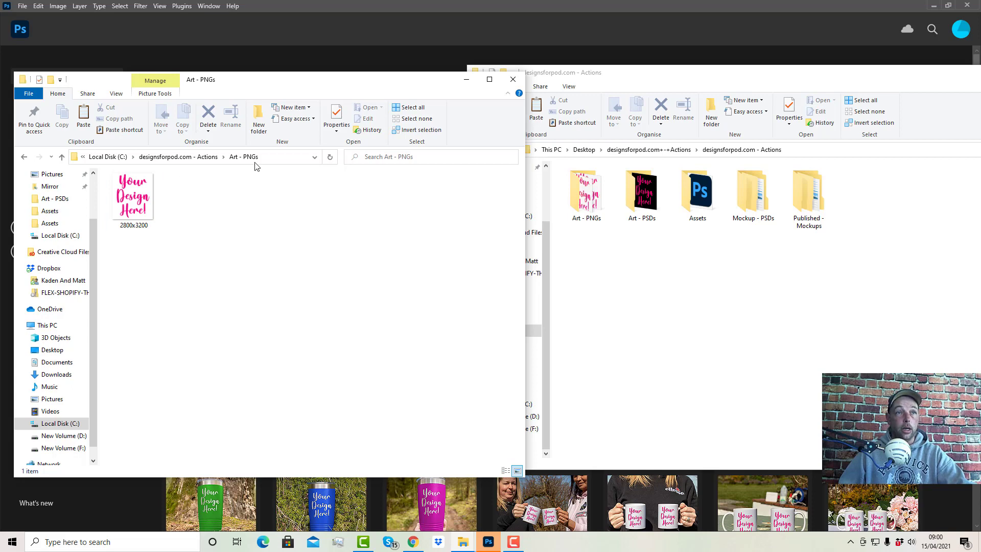
left_click(575, 209)
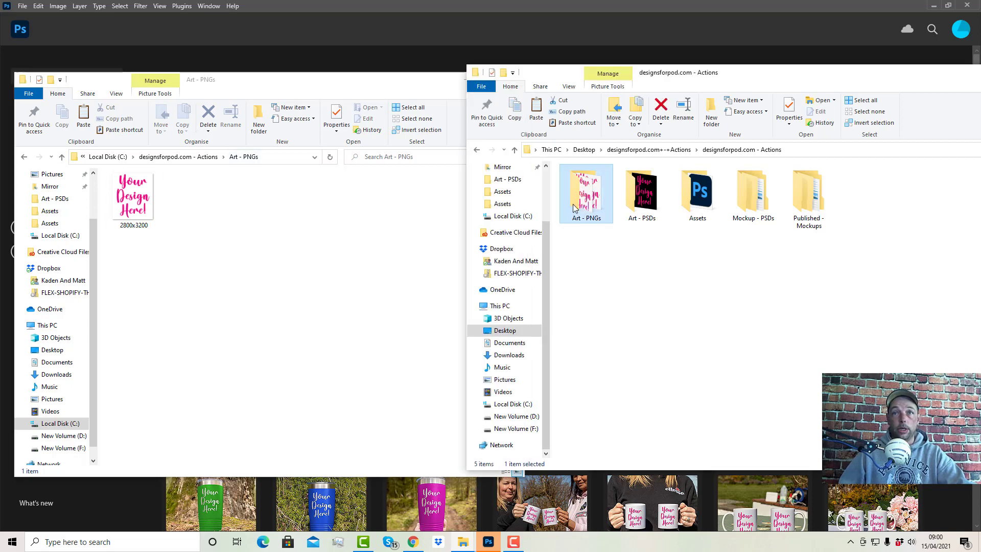
double_click(574, 208)
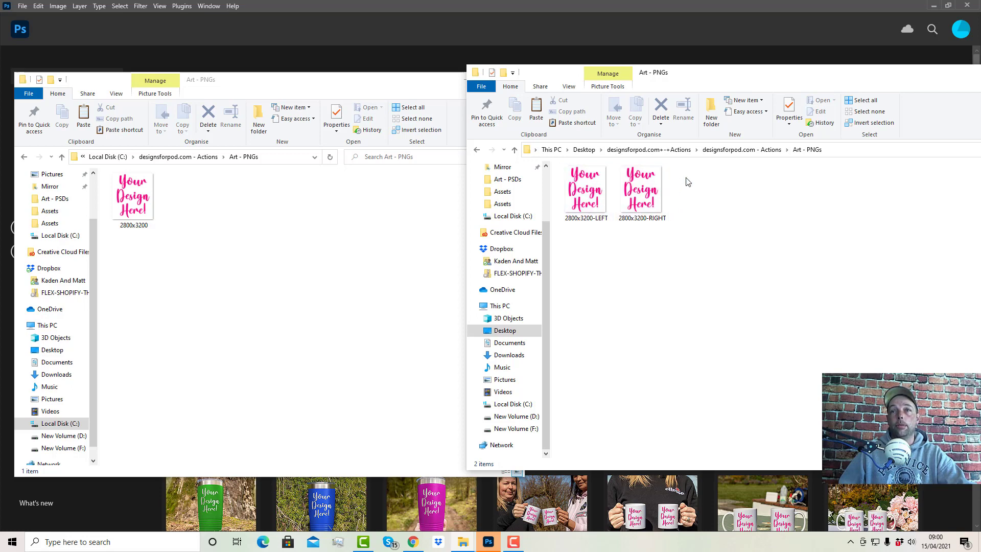
left_click_drag(686, 179, 263, 228)
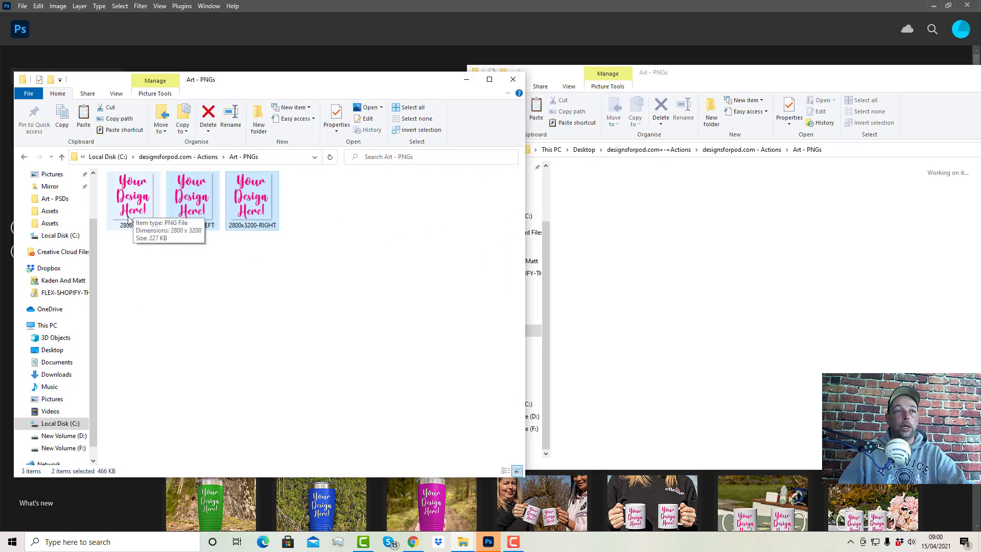
left_click(132, 266)
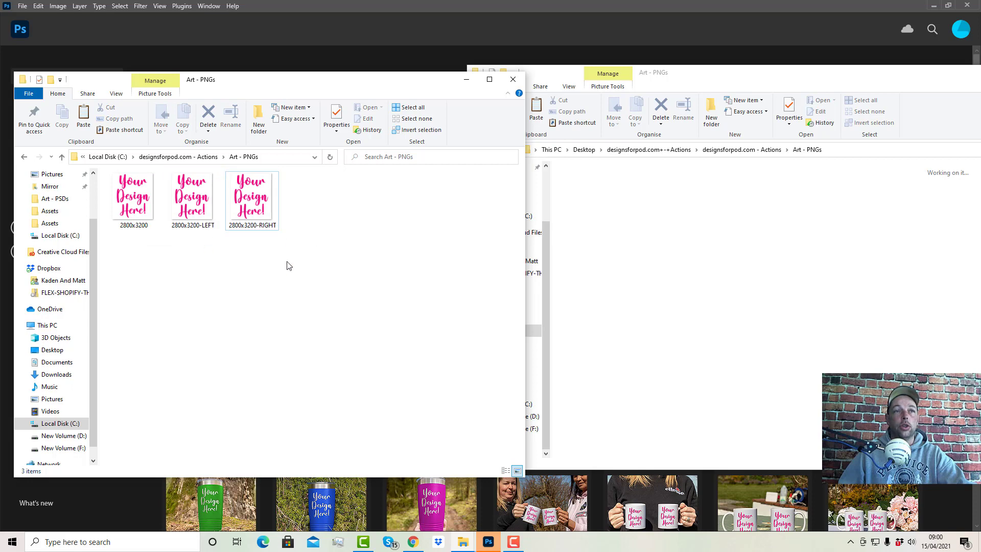
left_click(179, 156)
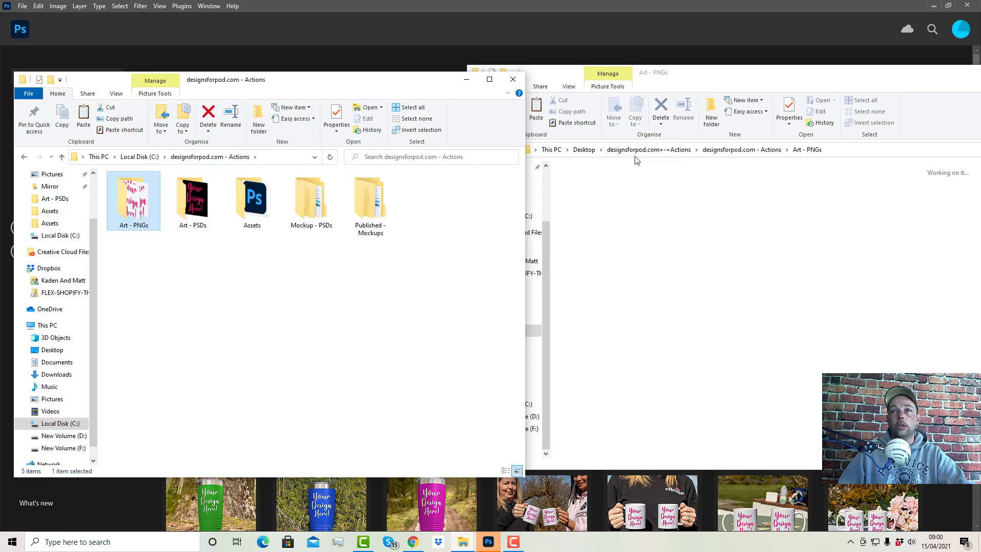
Move 2800x3200.psd into the C-drive Art - PSDs folder, replacing the existing file
left_click(732, 166)
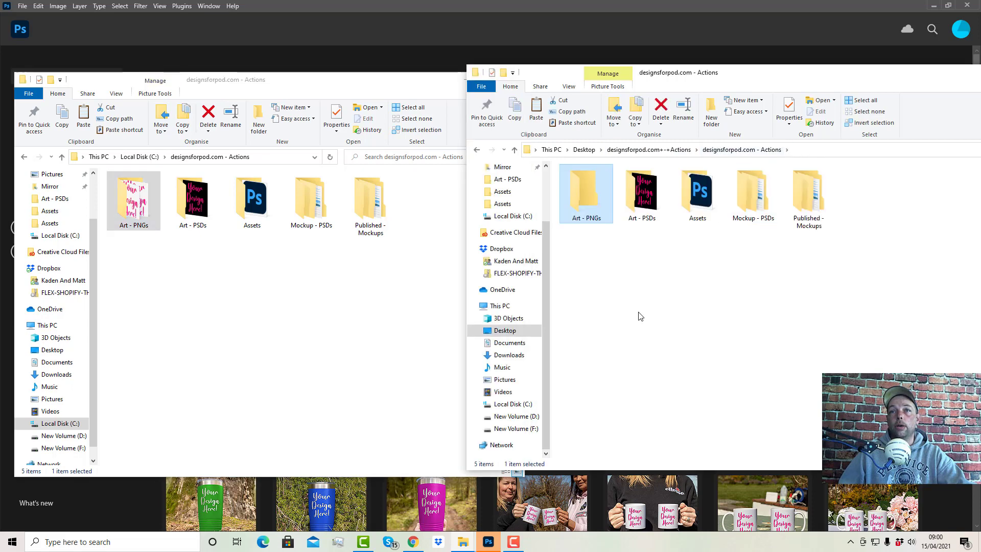
mouse_move(638, 204)
left_mouse_down()
mouse_move(665, 210)
mouse_move(638, 205)
left_mouse_up()
double_click(638, 206)
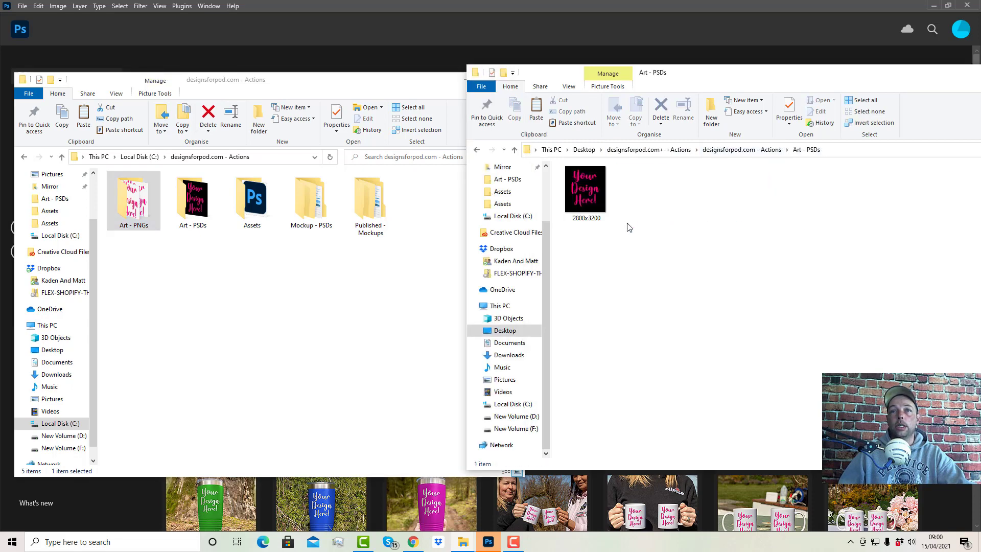
double_click(193, 210)
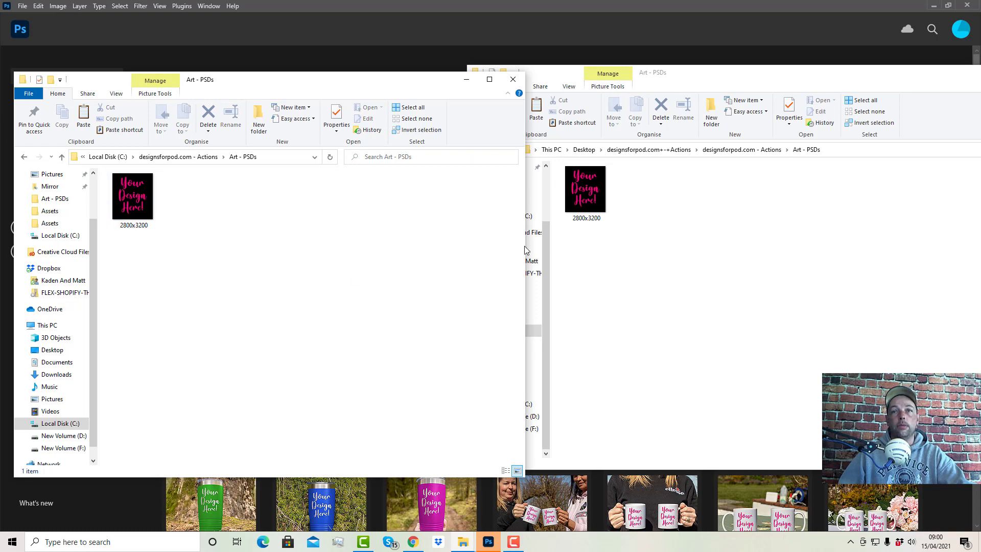
left_click_drag(581, 206, 259, 254)
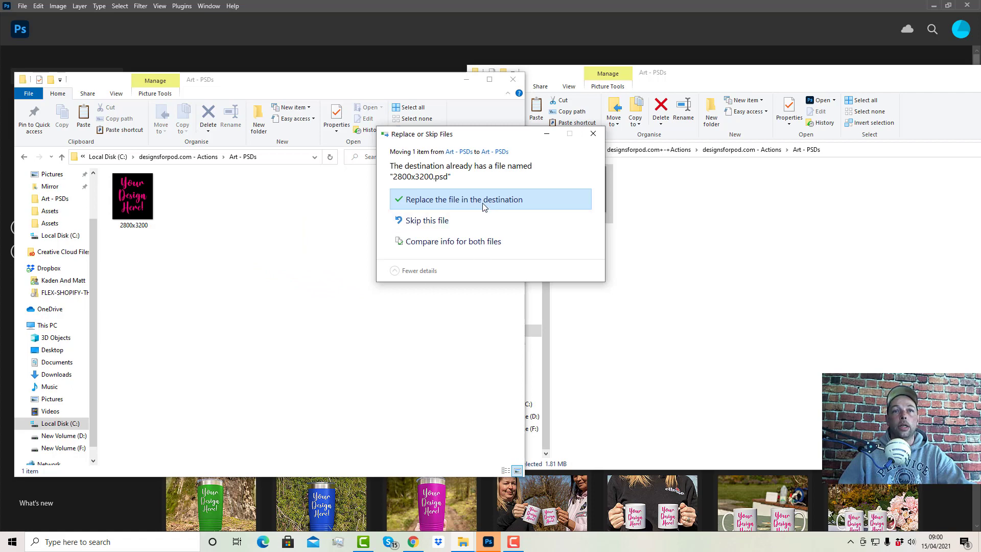
left_click(480, 200)
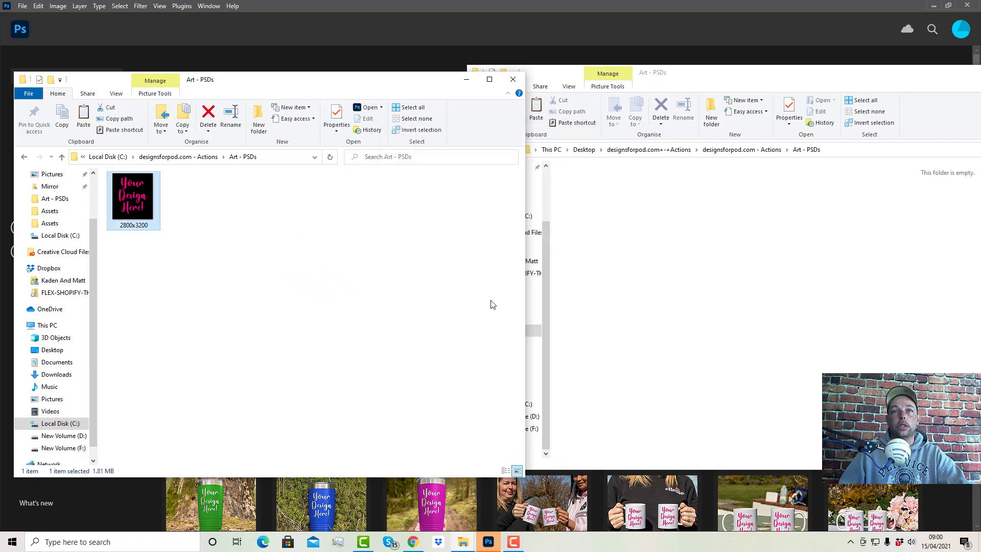
left_click(205, 156)
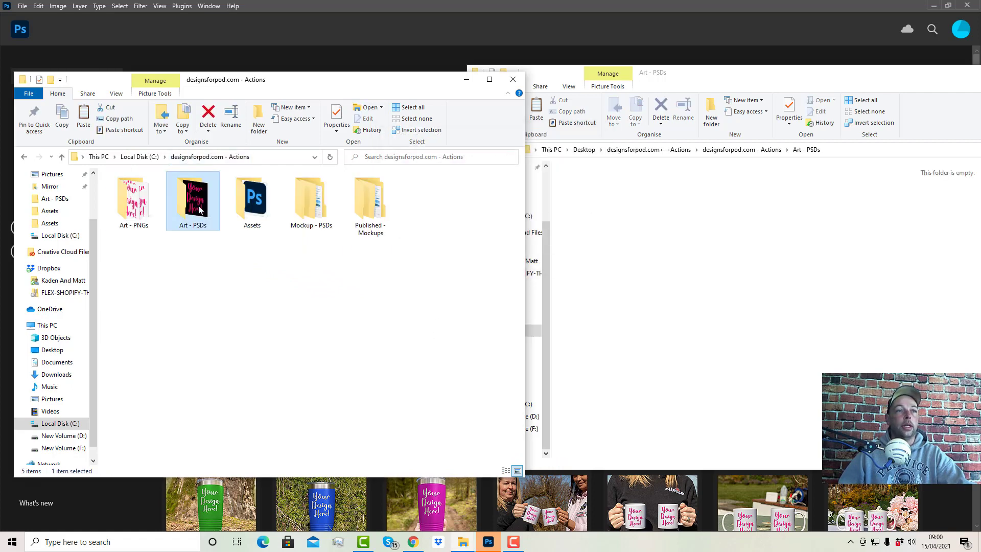
Move the 11oz Double White Mug actions file into the C-drive Assets folder
double_click(270, 216)
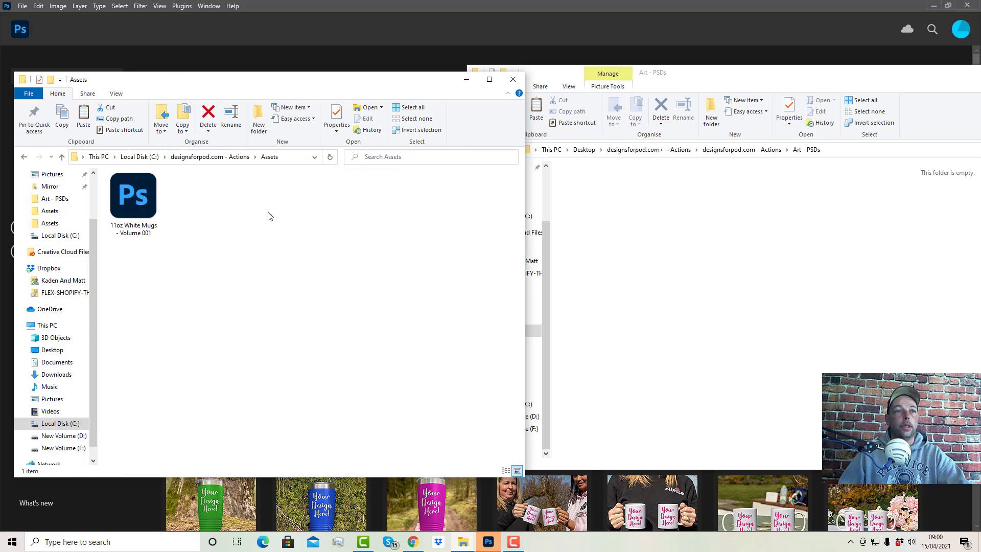
left_click(717, 150)
double_click(691, 205)
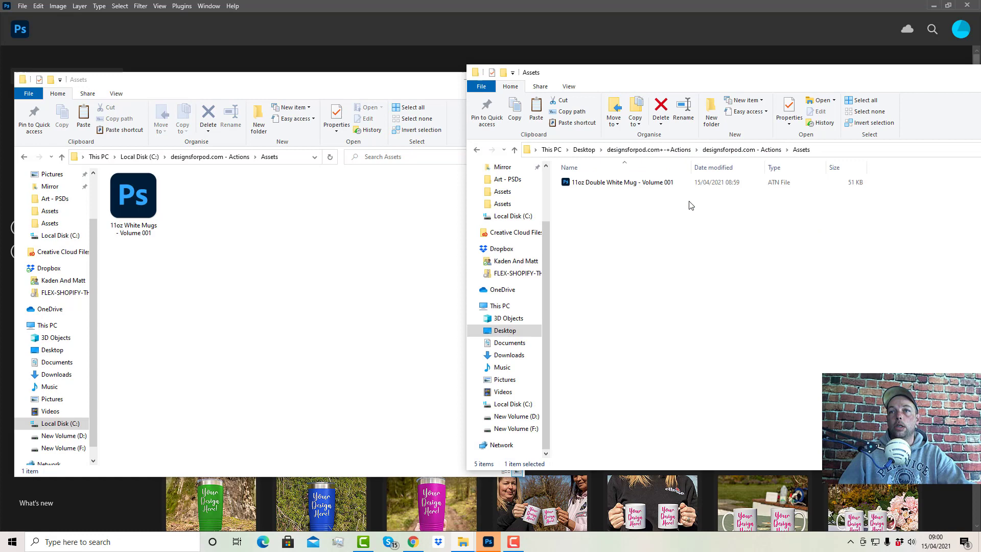
left_click_drag(606, 183, 241, 271)
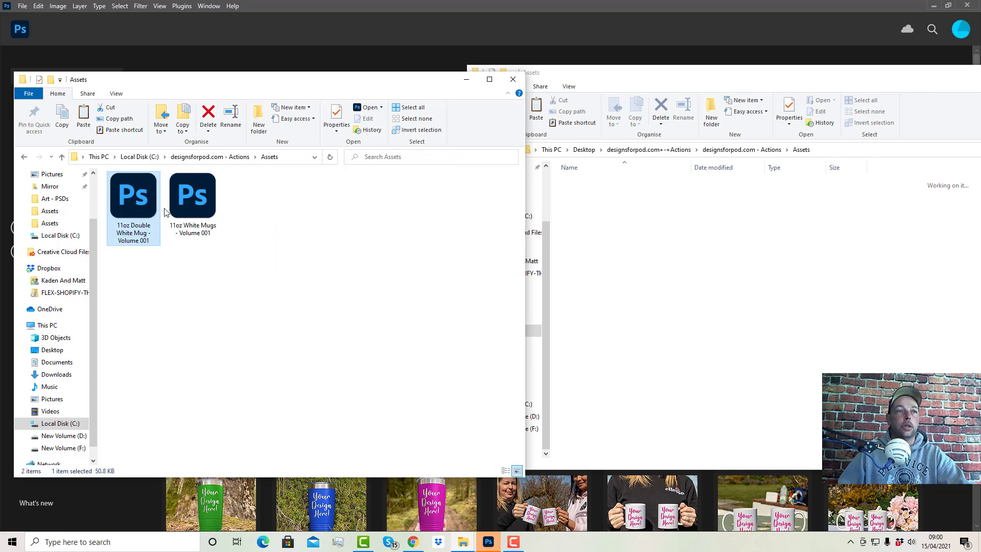
Move the Double White Mug PSDs folder into the C-drive Mockup - PSDs folder
left_click(198, 157)
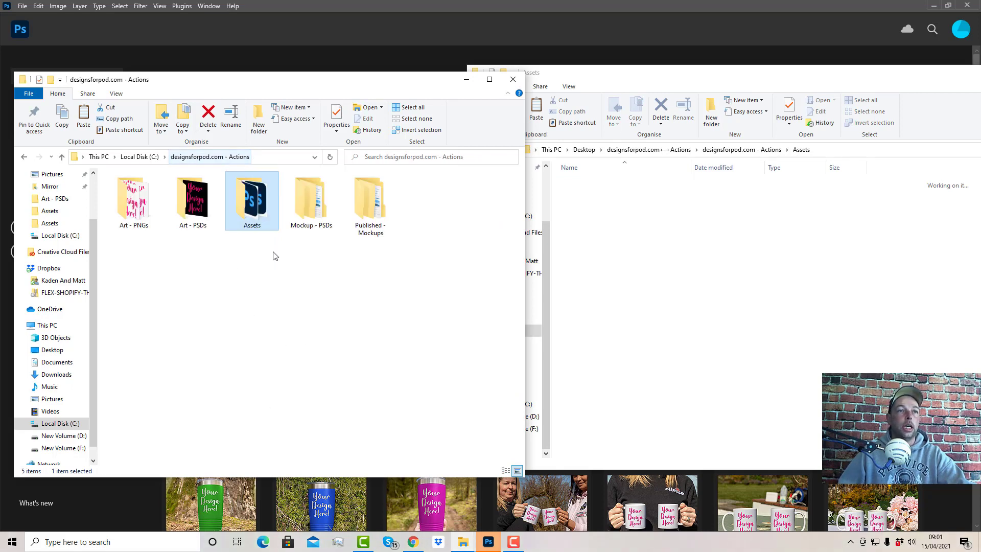
double_click(323, 219)
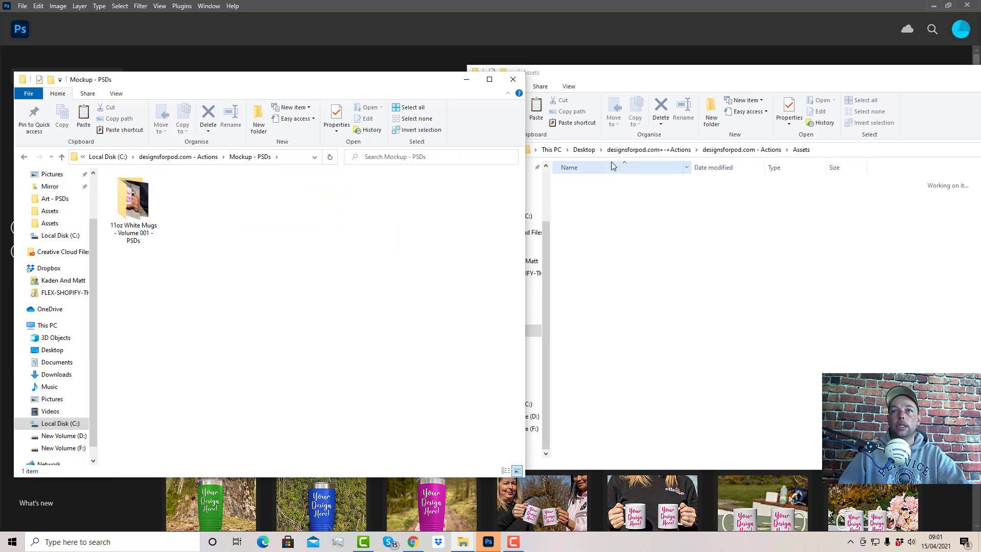
left_click(742, 149)
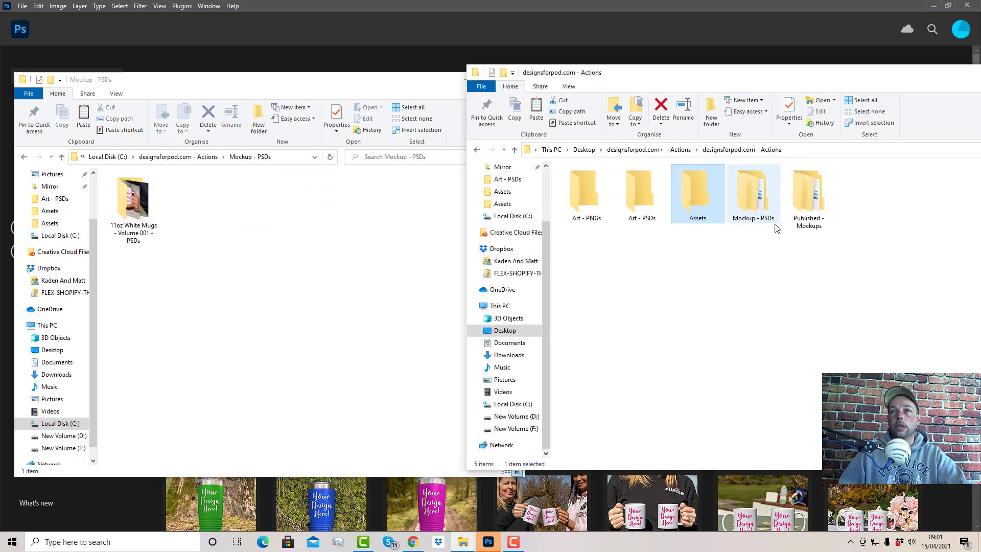
left_click(740, 208)
double_click(740, 207)
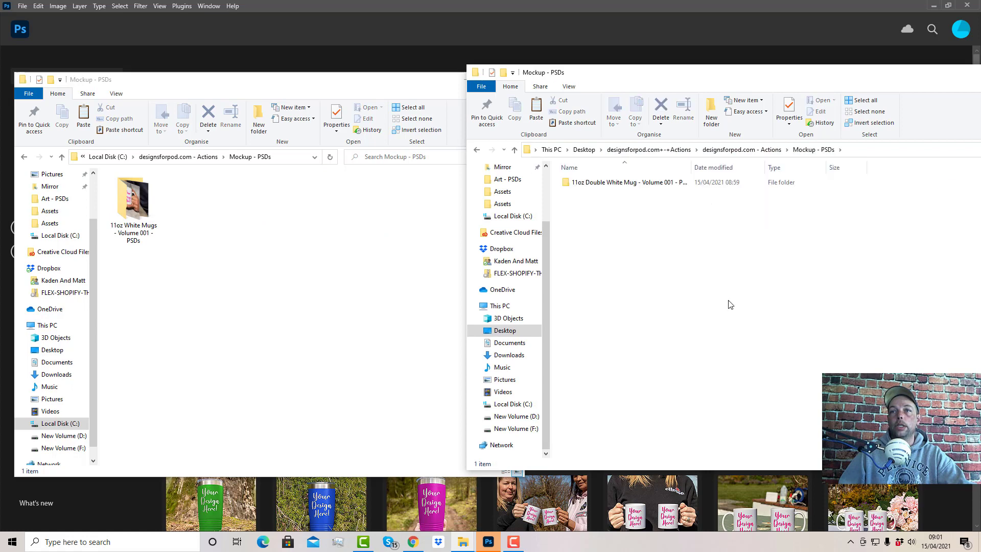
left_click(611, 183)
left_click_drag(611, 185, 270, 286)
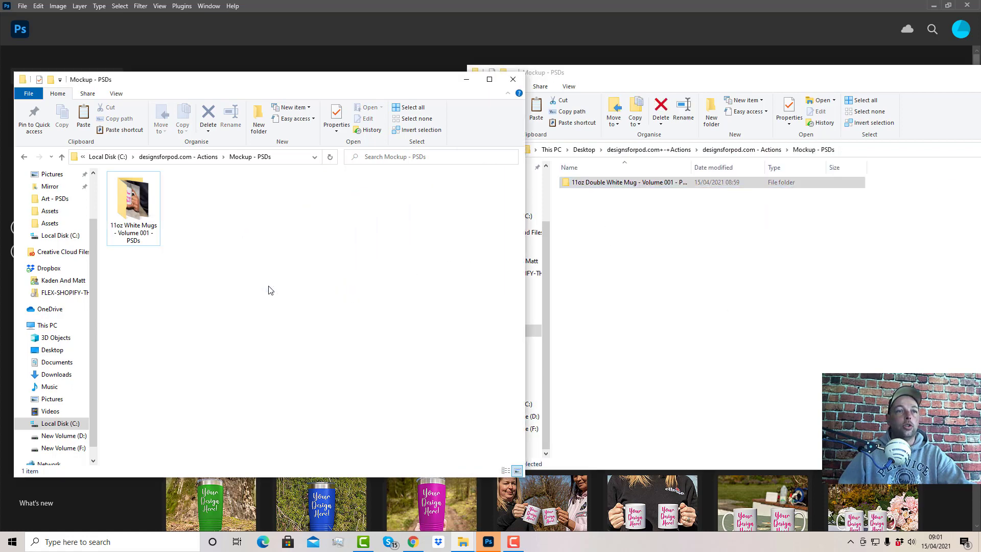
Move the 11oz Double White Mug - Volume 001 folder into C-drive Published - Mockups
left_click(197, 158)
double_click(371, 207)
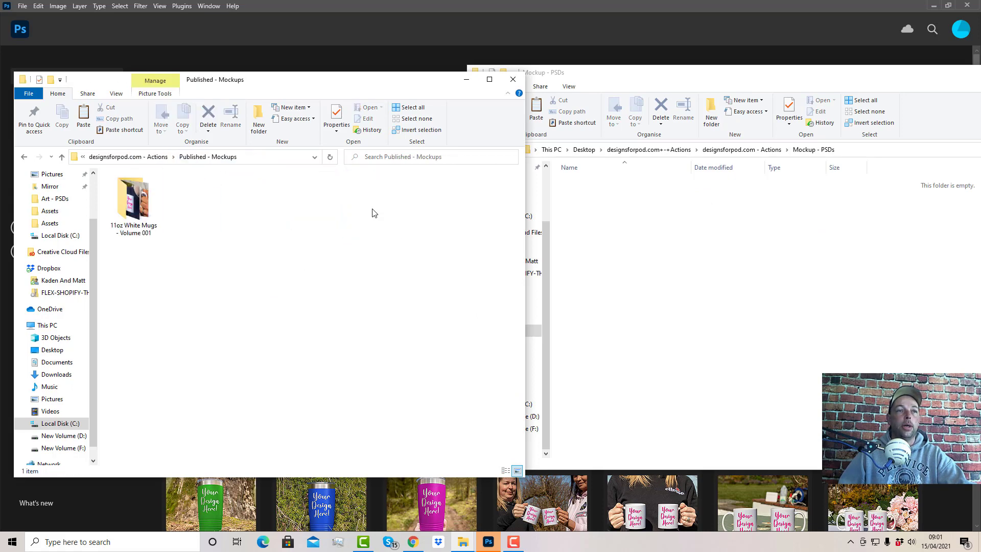
left_click(730, 150)
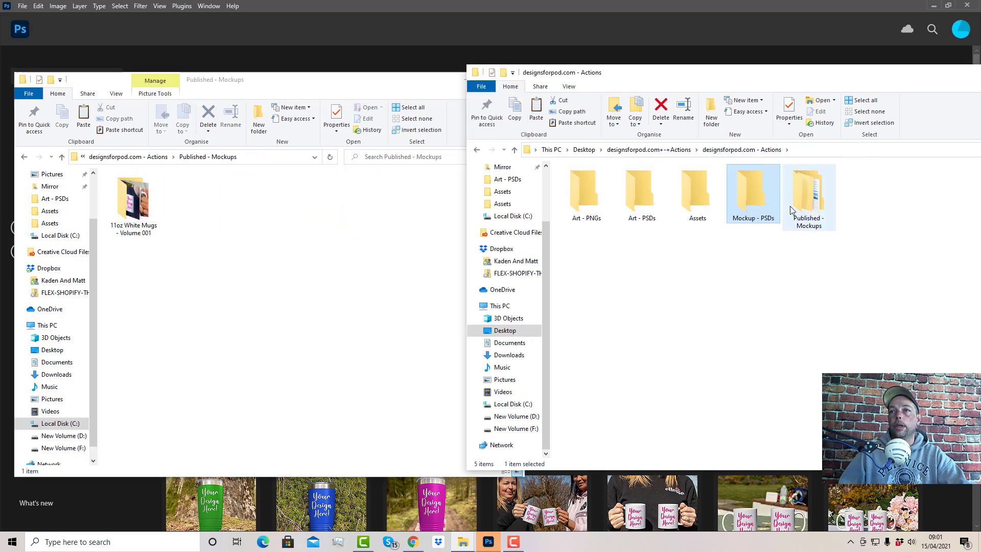
left_click(795, 196)
double_click(794, 196)
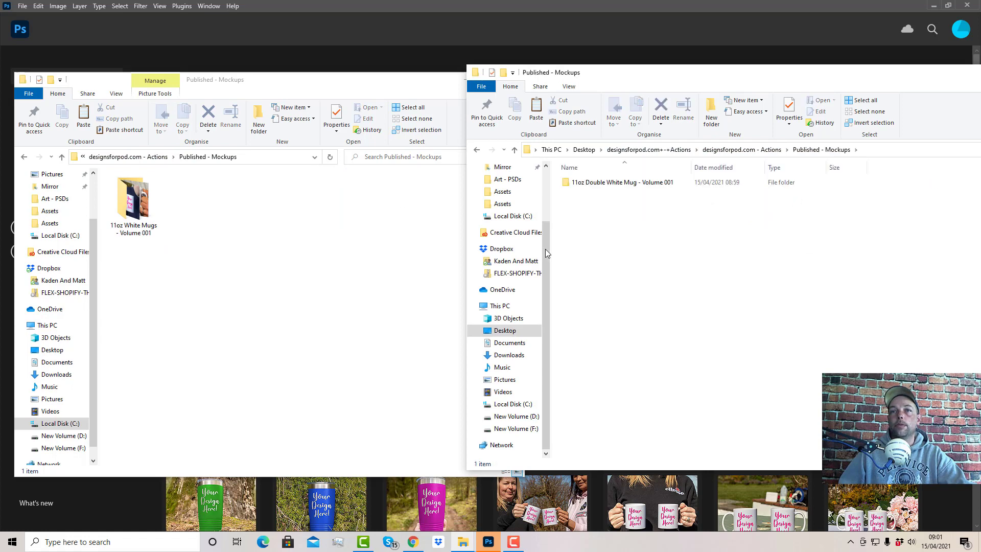
left_click(597, 183)
left_click_drag(597, 184, 241, 264)
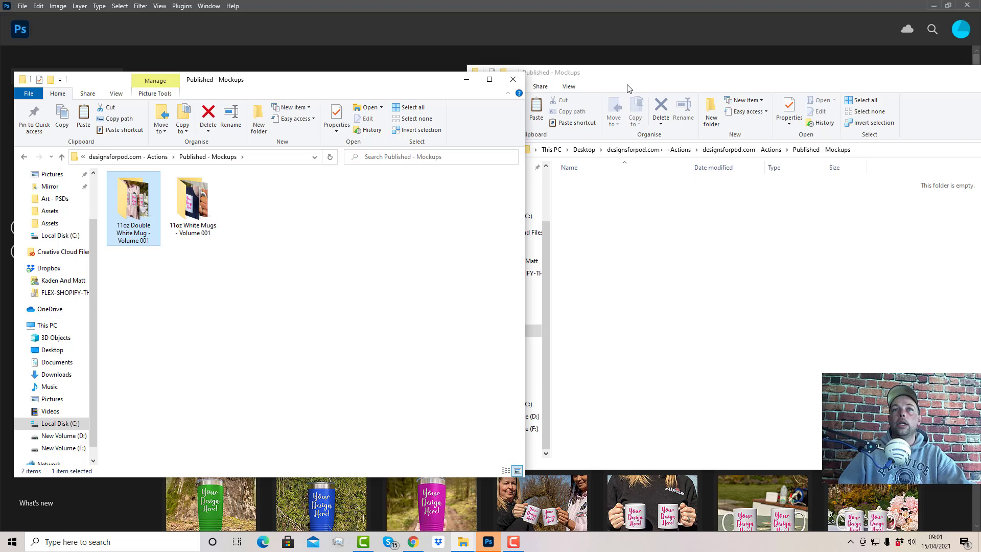
left_click_drag(632, 87, 229, 94)
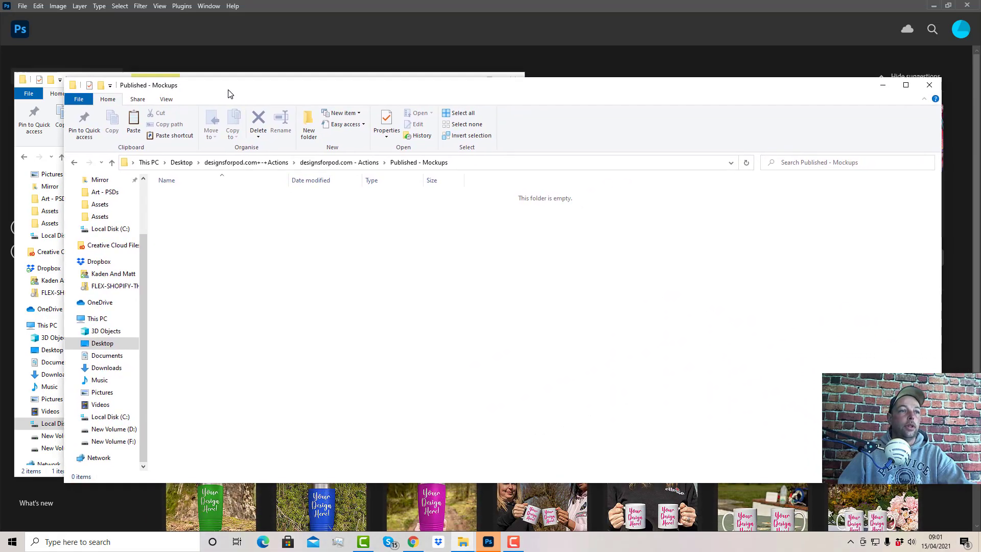
Delete the emptied download folder and the actions zip from the Desktop, closing that window
left_click(104, 344)
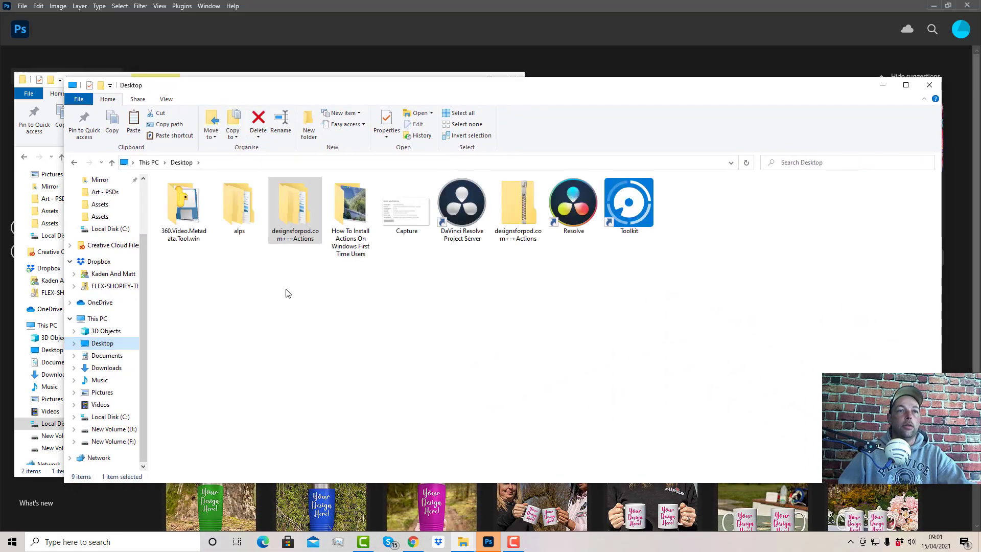
right_click(298, 216)
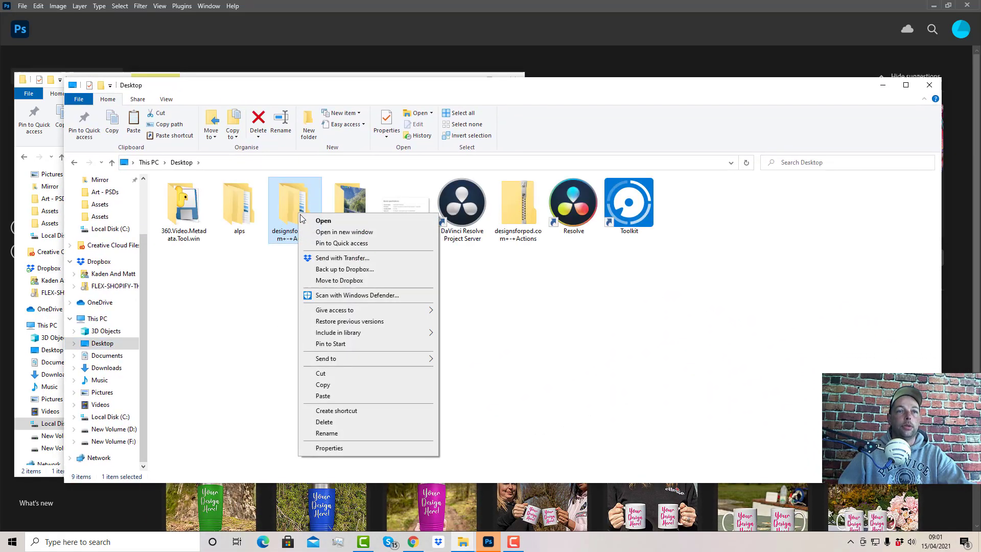
left_click(332, 423)
right_click(464, 214)
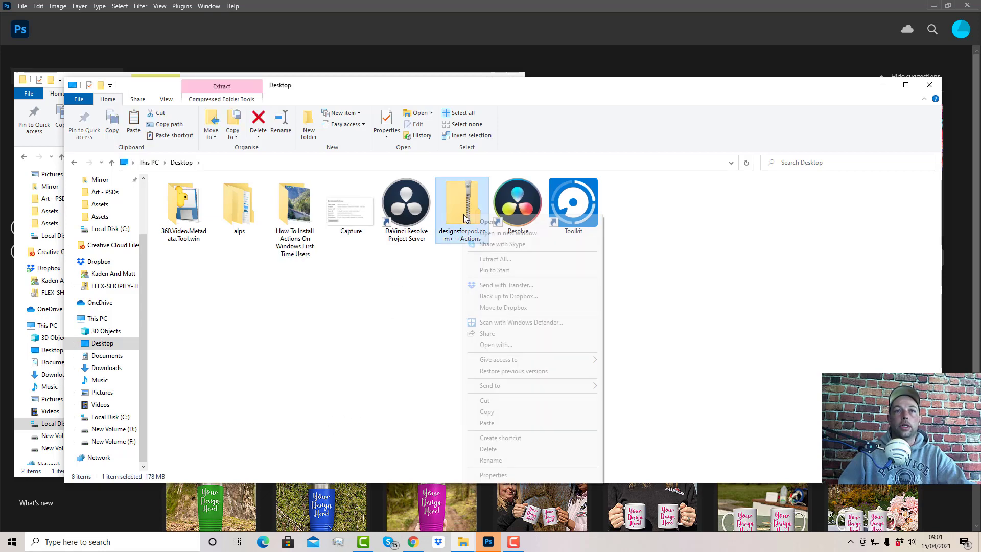
left_click(489, 450)
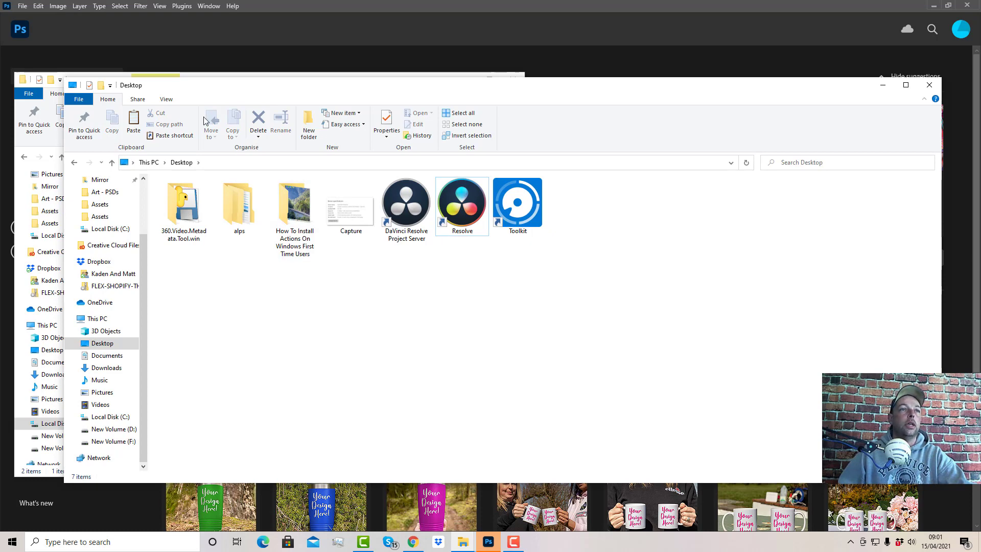
left_click(929, 85)
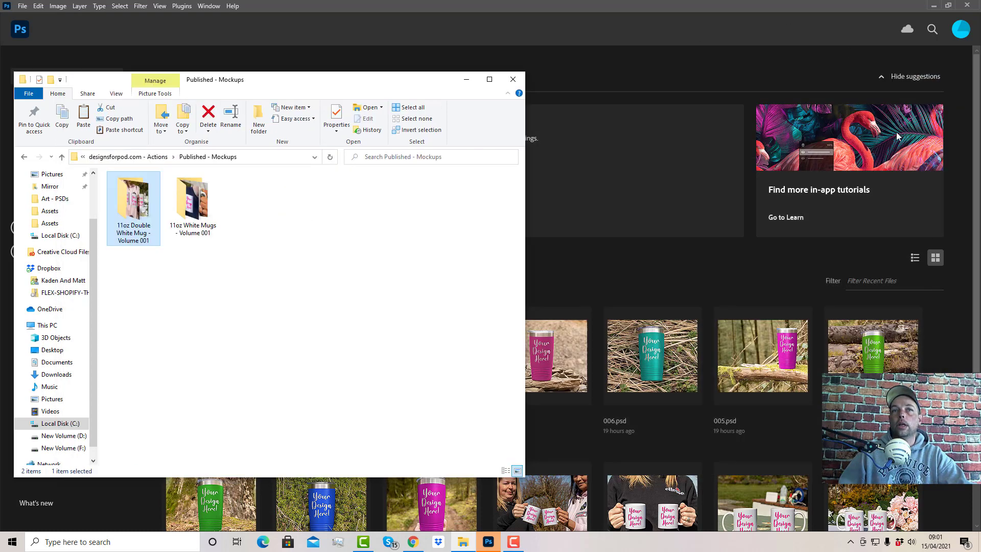
Open 2800x3200.psd from the C-drive Art - PSDs folder in Photoshop
left_click_drag(293, 87, 419, 160)
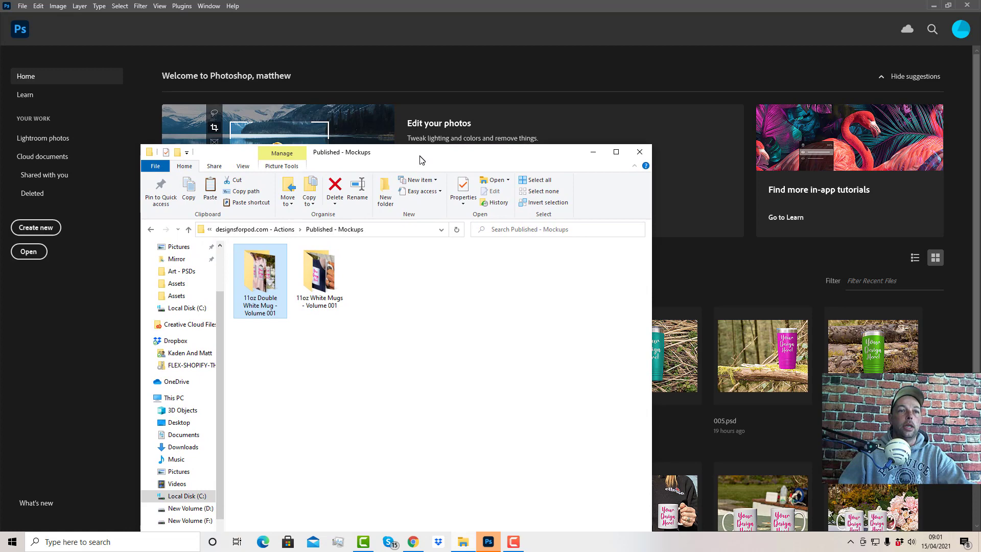
left_click(278, 234)
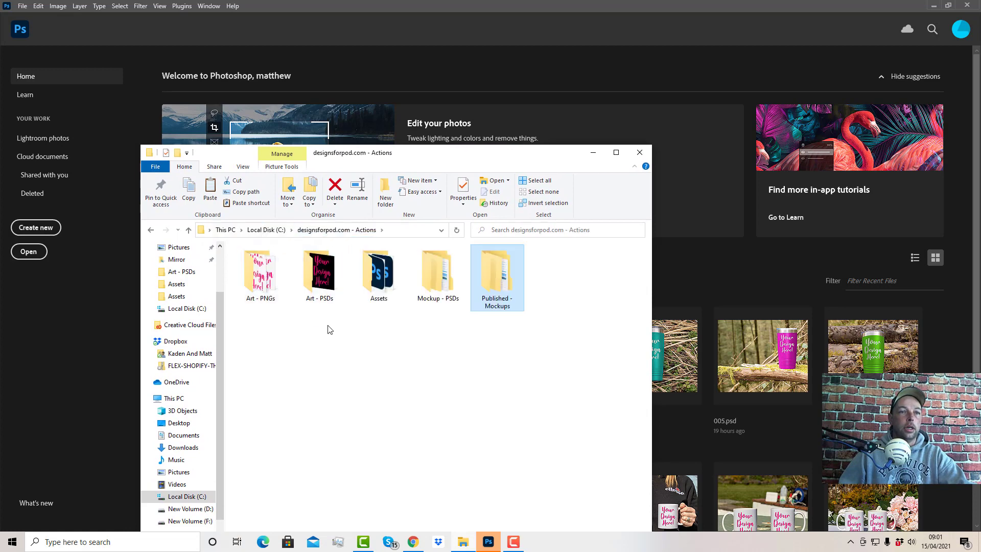
double_click(327, 293)
double_click(270, 289)
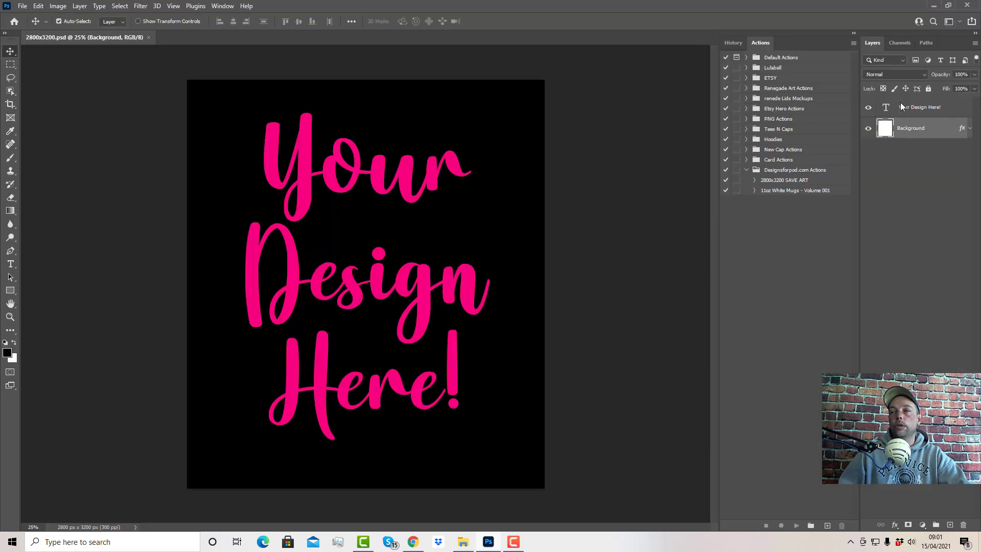
Choose Load Actions from the Actions panel menu
left_click(853, 34)
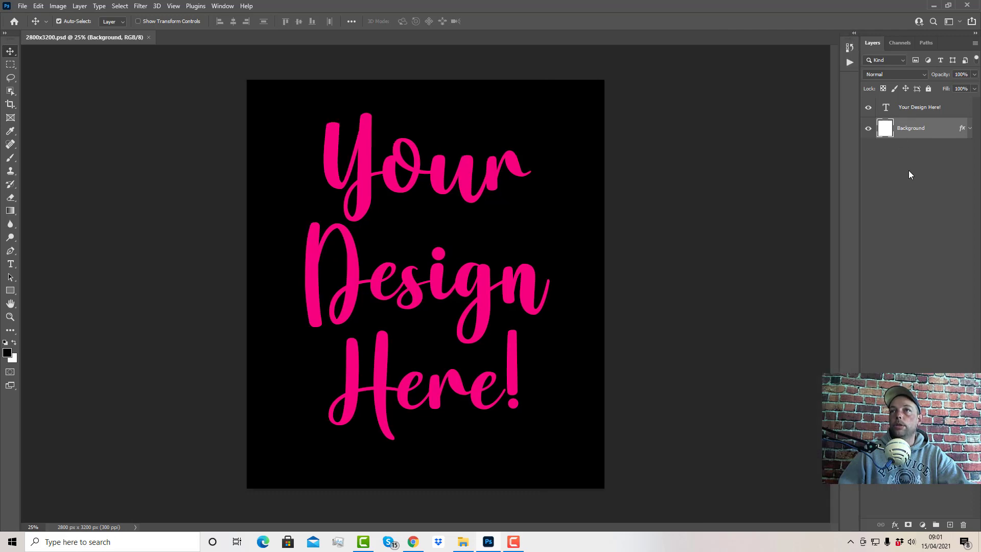
left_click(853, 33)
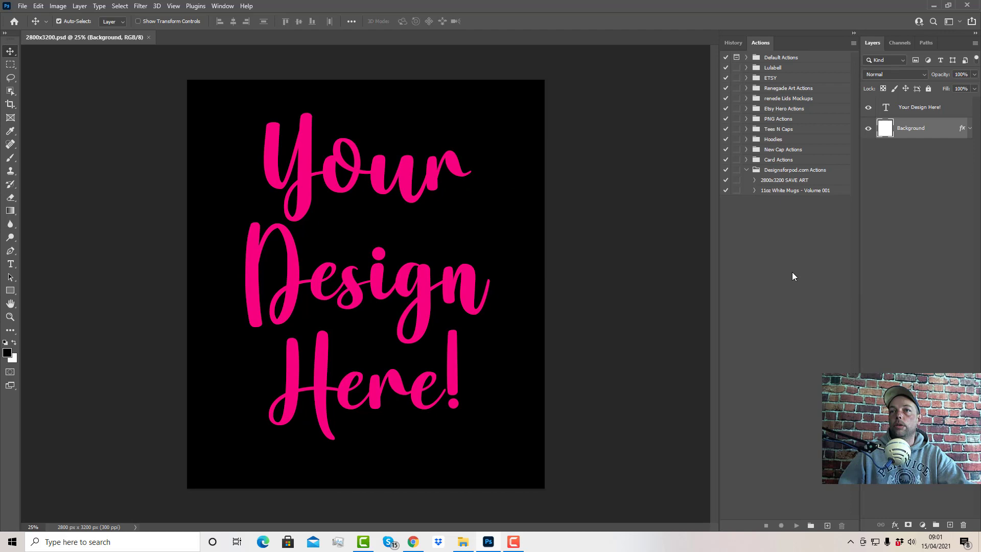
left_click(854, 44)
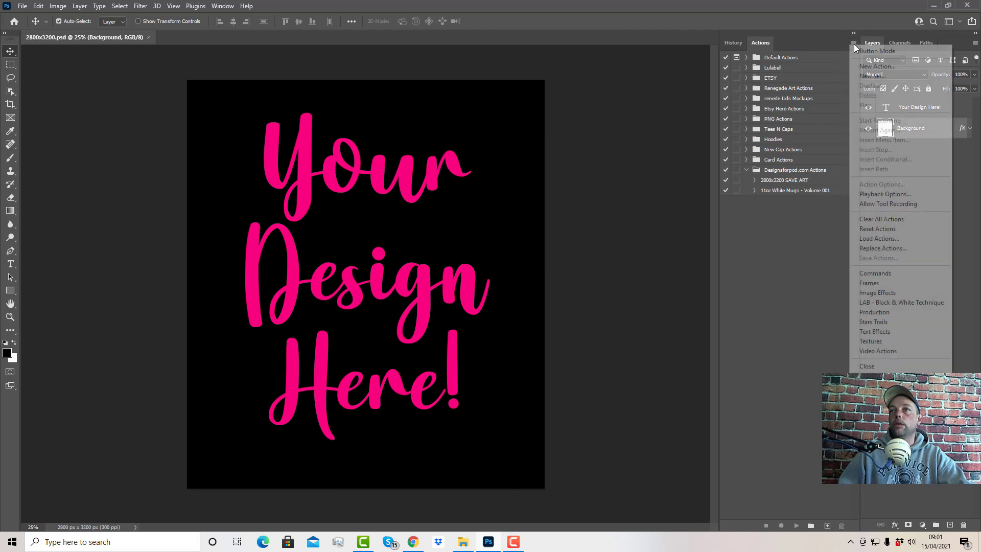
left_click(907, 238)
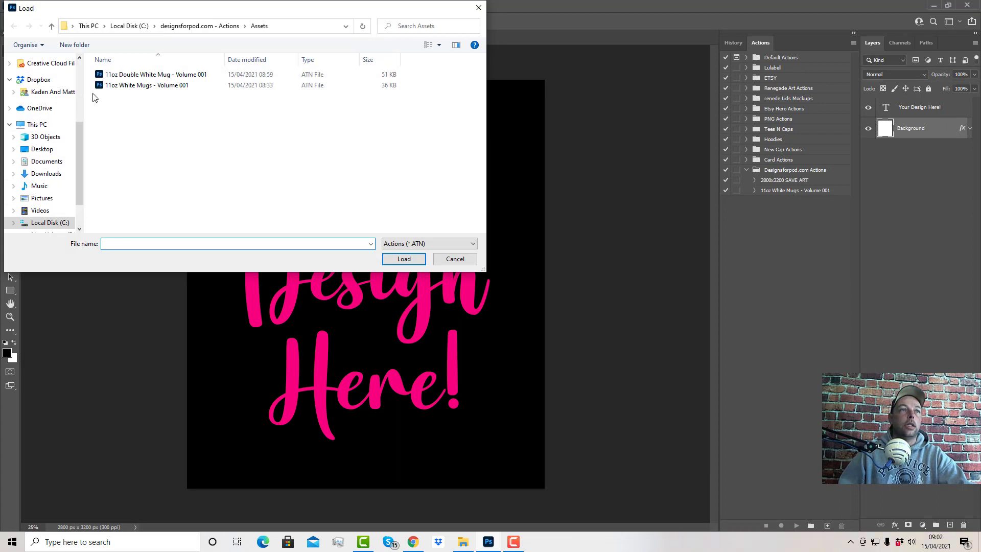
Load 11oz Double White Mug - Volume 001.atn from C:\designsforpod.com - Actions\Assets
left_click(130, 25)
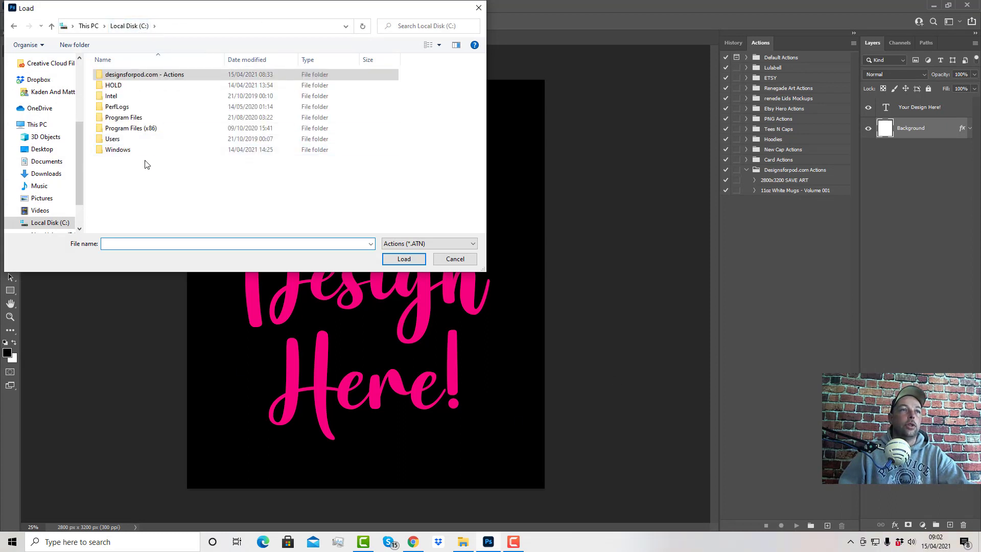
left_click(122, 78)
left_click(136, 98)
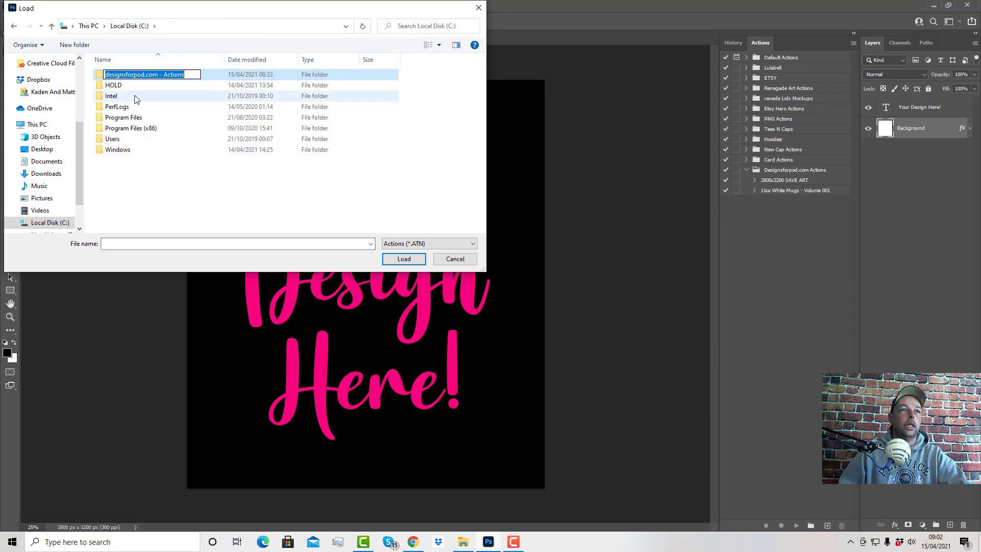
left_click(143, 81)
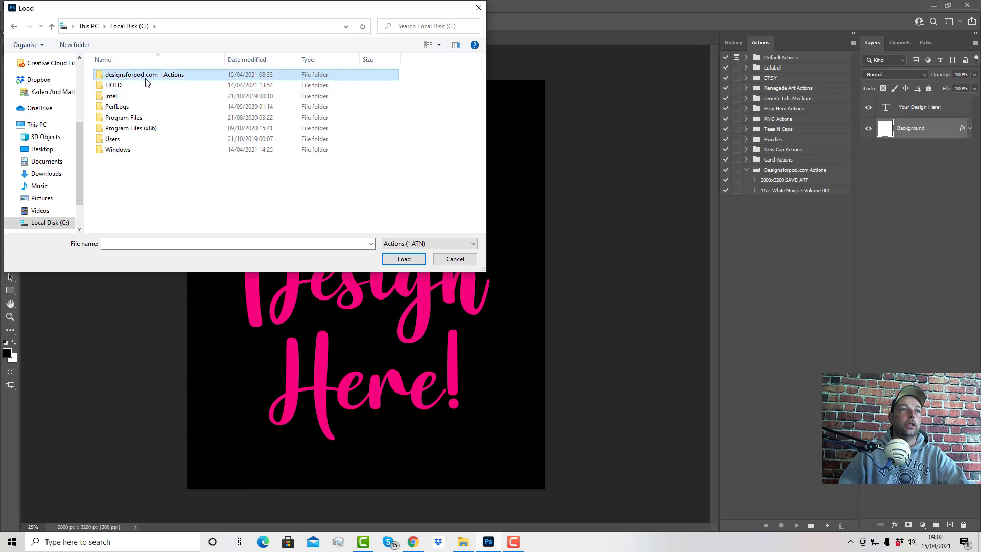
double_click(153, 79)
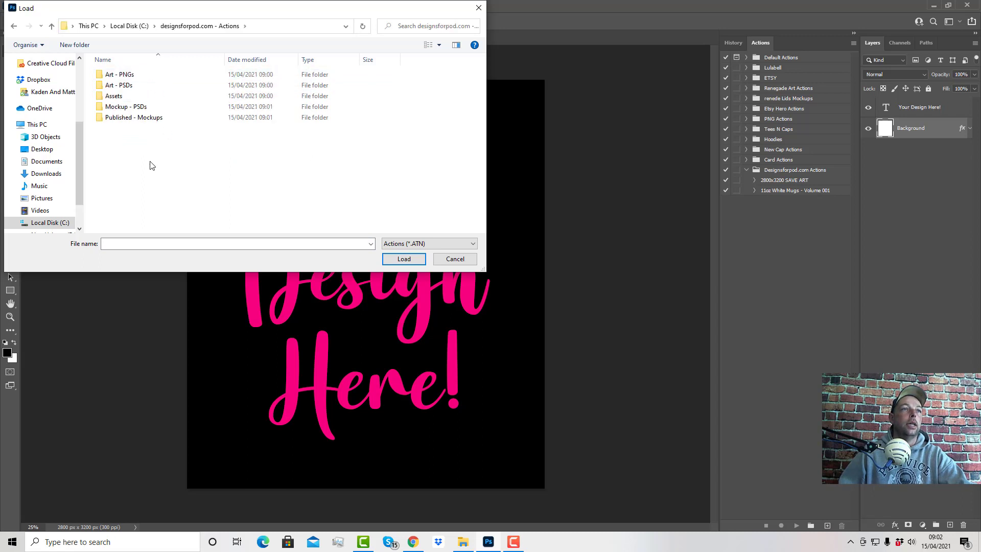
left_click(117, 98)
left_click(119, 98)
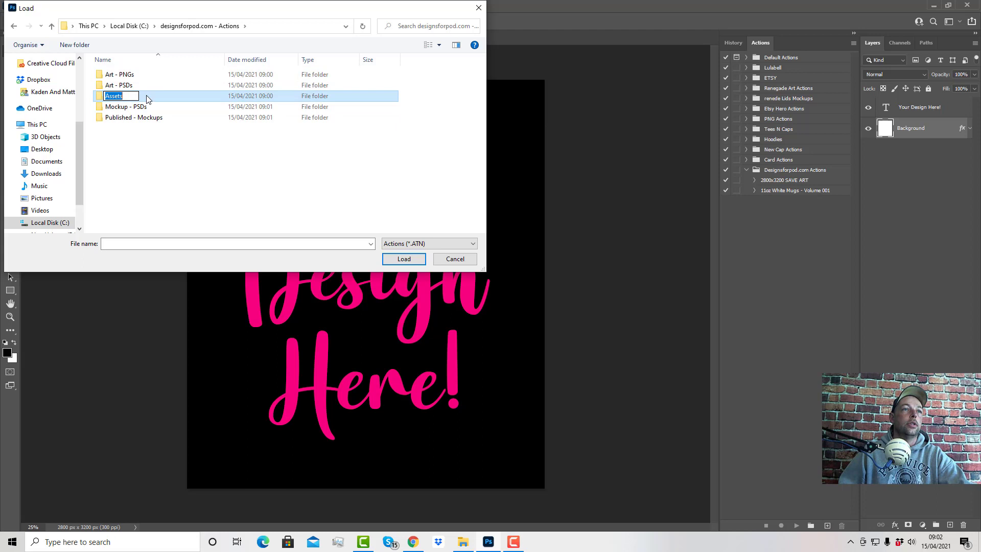
left_click(146, 95)
double_click(145, 94)
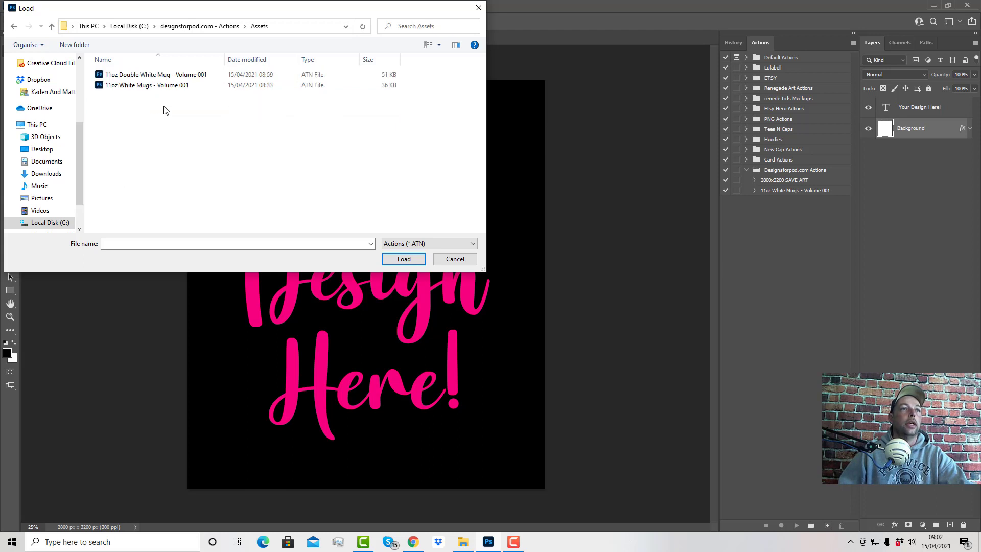
left_click(151, 76)
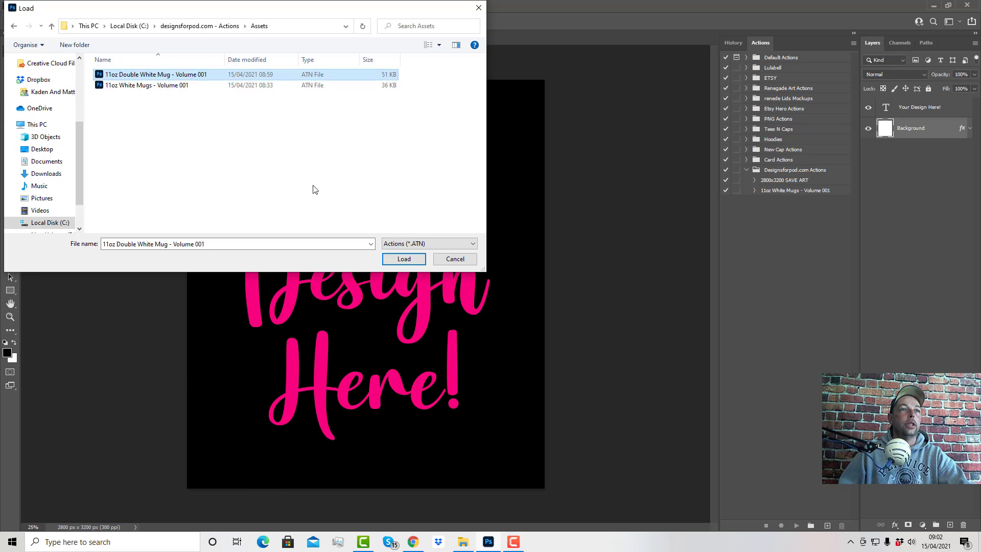
left_click(402, 259)
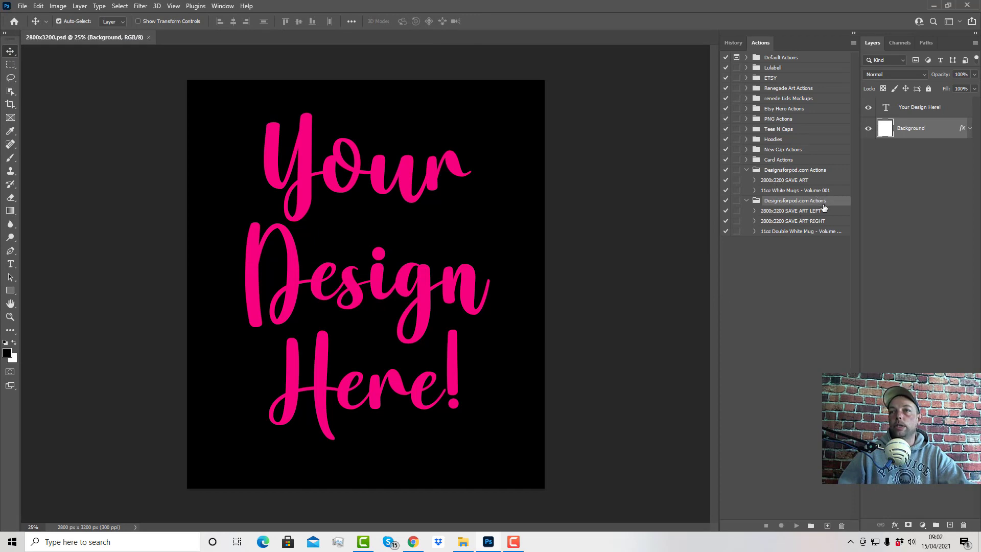
Move SAVE ART LEFT, SAVE ART RIGHT and the mug action into the original set, then delete the empty duplicate
left_click(789, 211)
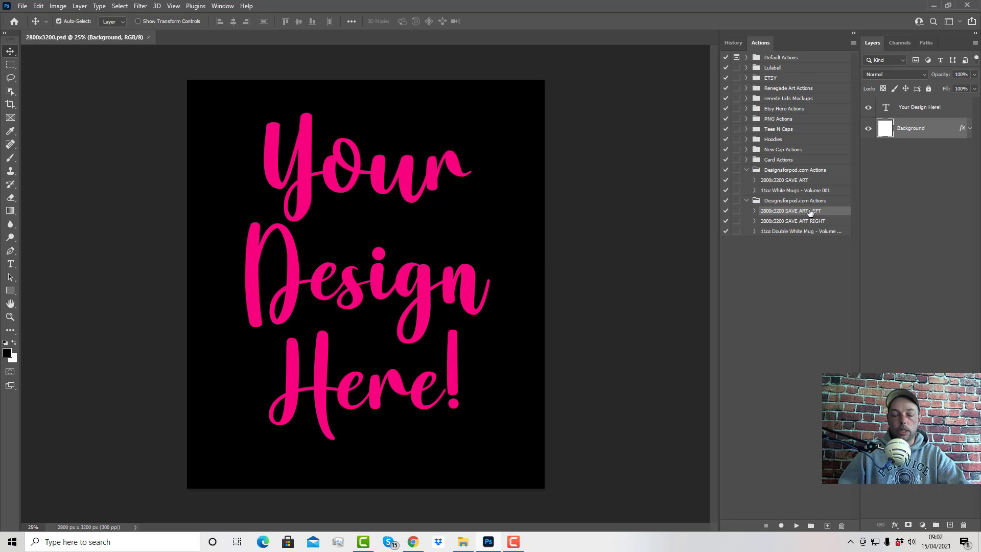
left_click(819, 232, "shift")
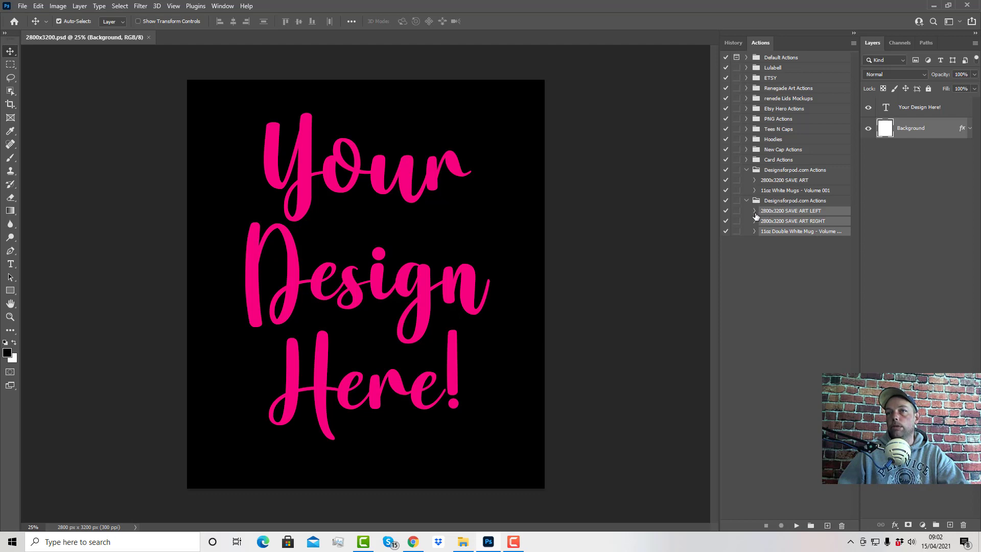
left_click_drag(787, 211, 776, 184)
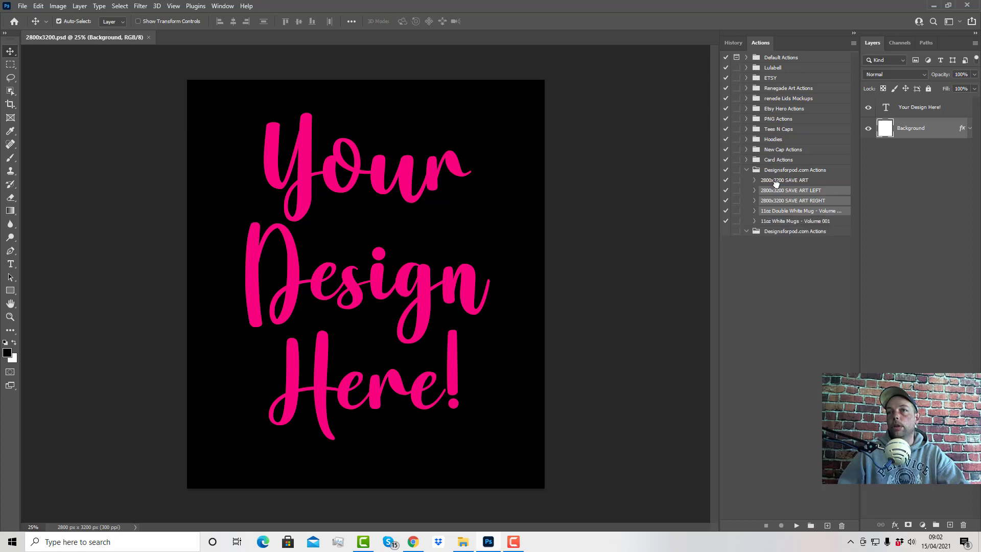
left_click(811, 276)
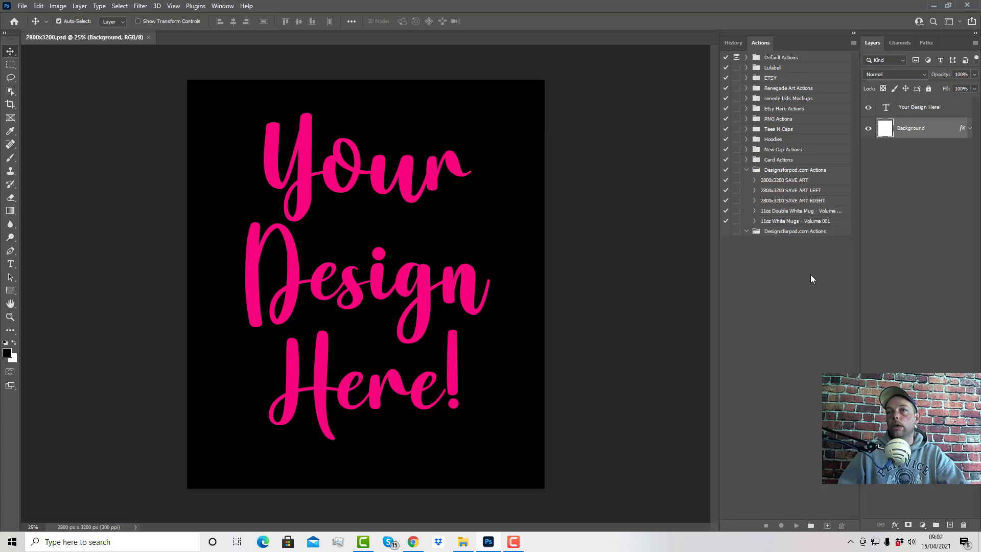
left_click(832, 234)
left_click_drag(837, 232, 843, 527)
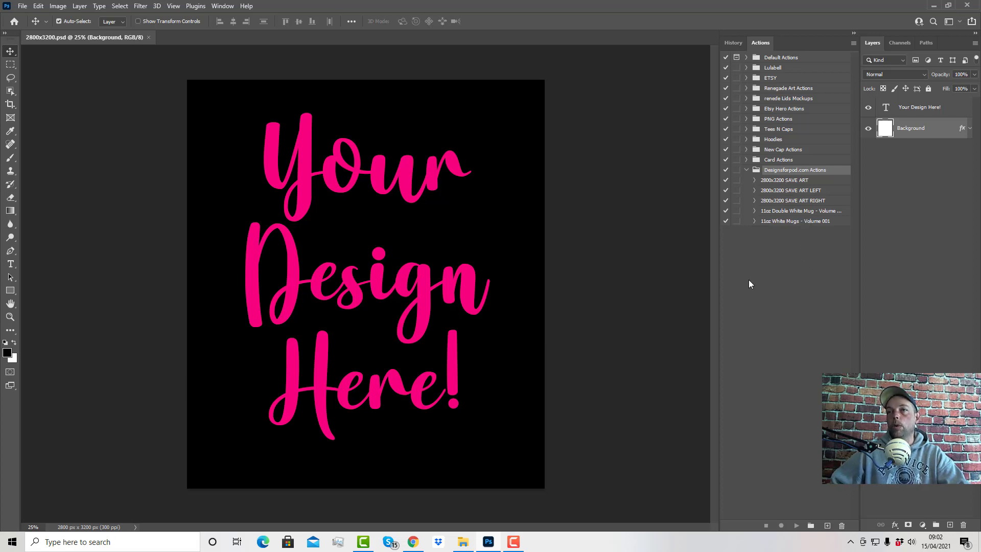
left_click(810, 181)
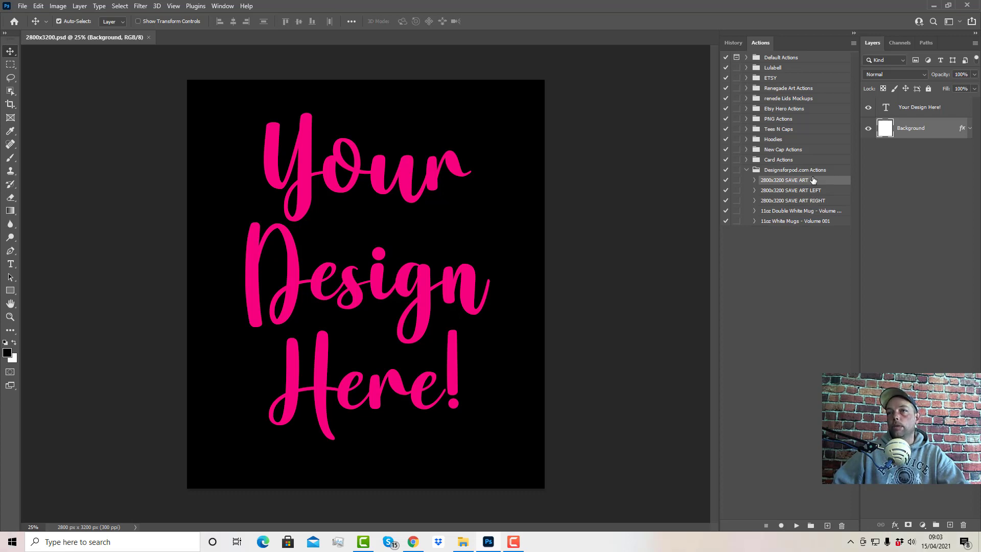
left_click(794, 211)
mouse_move(798, 214)
left_mouse_down()
mouse_move(785, 189)
mouse_move(802, 215)
left_mouse_up()
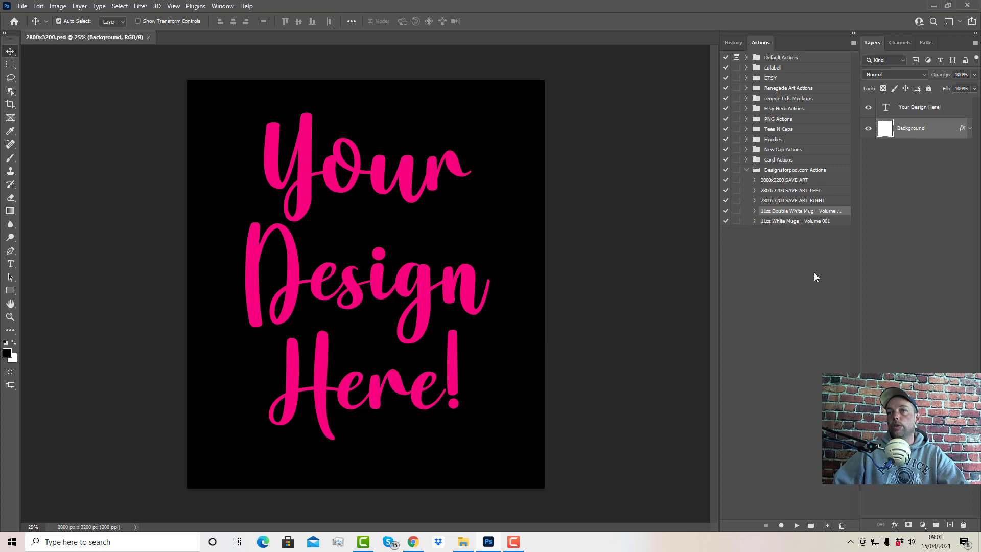
left_click(827, 185)
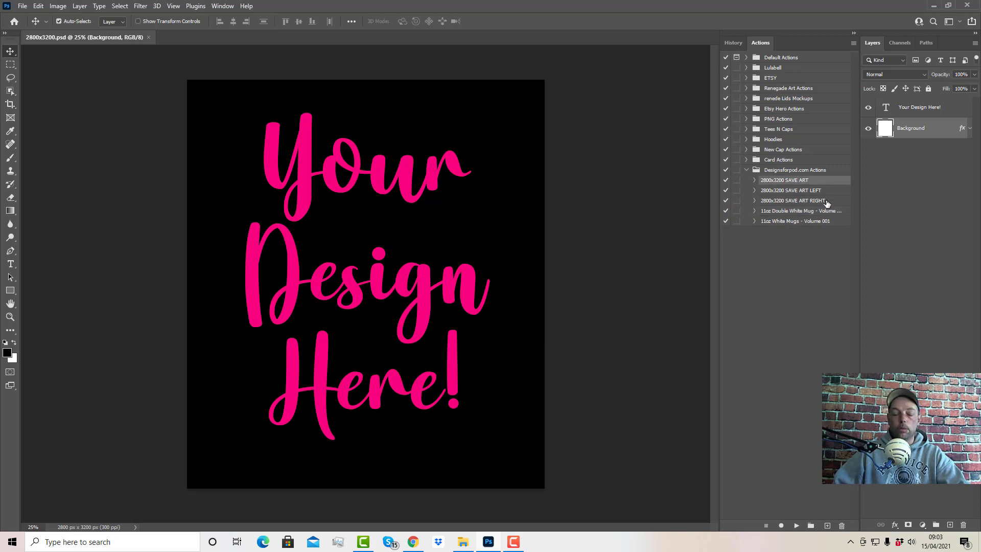
left_click(827, 203, "shift")
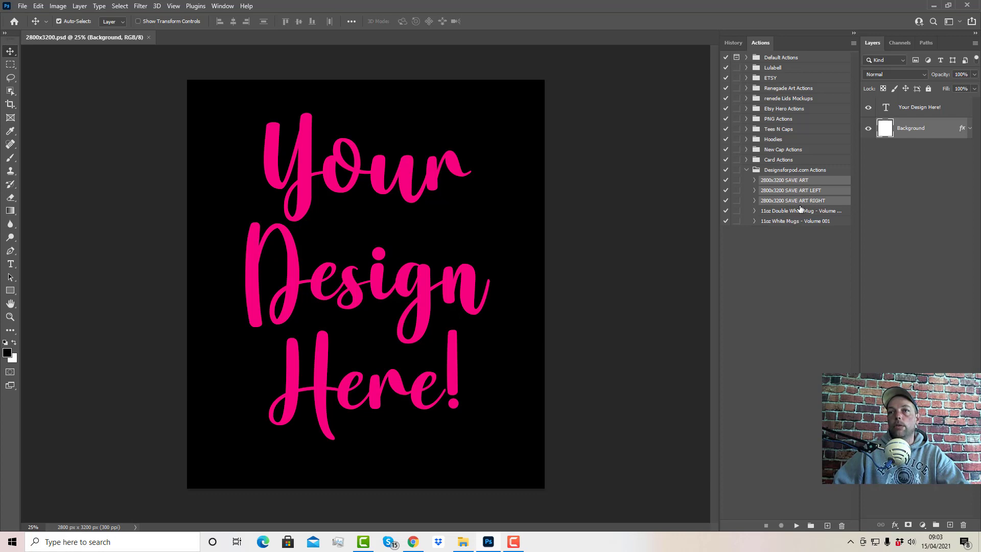
left_click(808, 256)
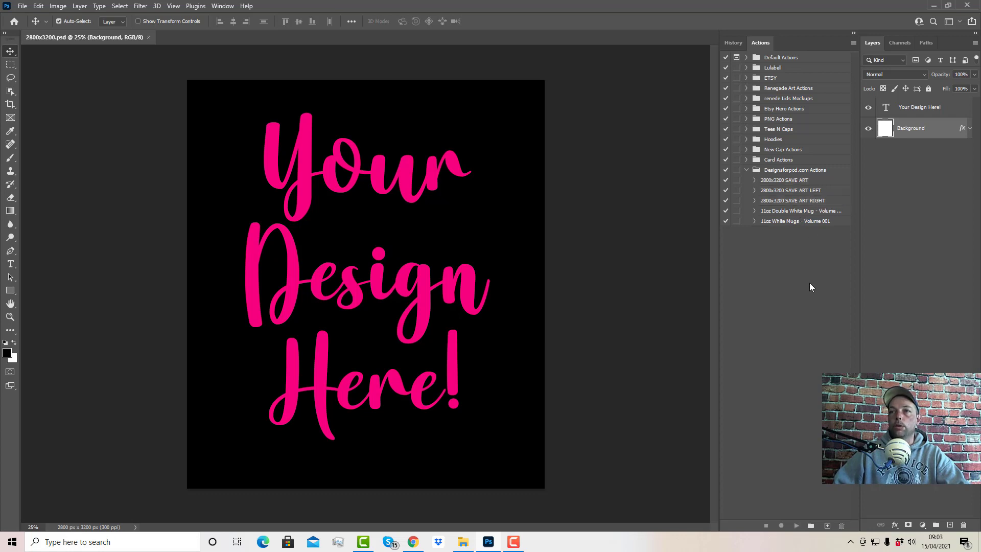